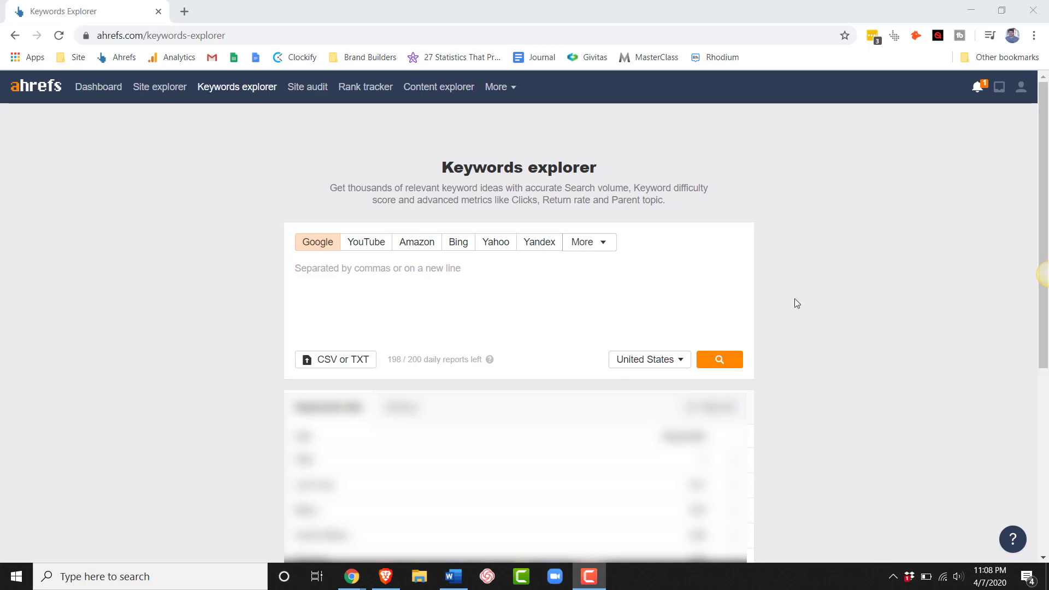
Search Keywords Explorer for the seeds mattress, pillow, bed and mattress topper.
left_click(651, 271)
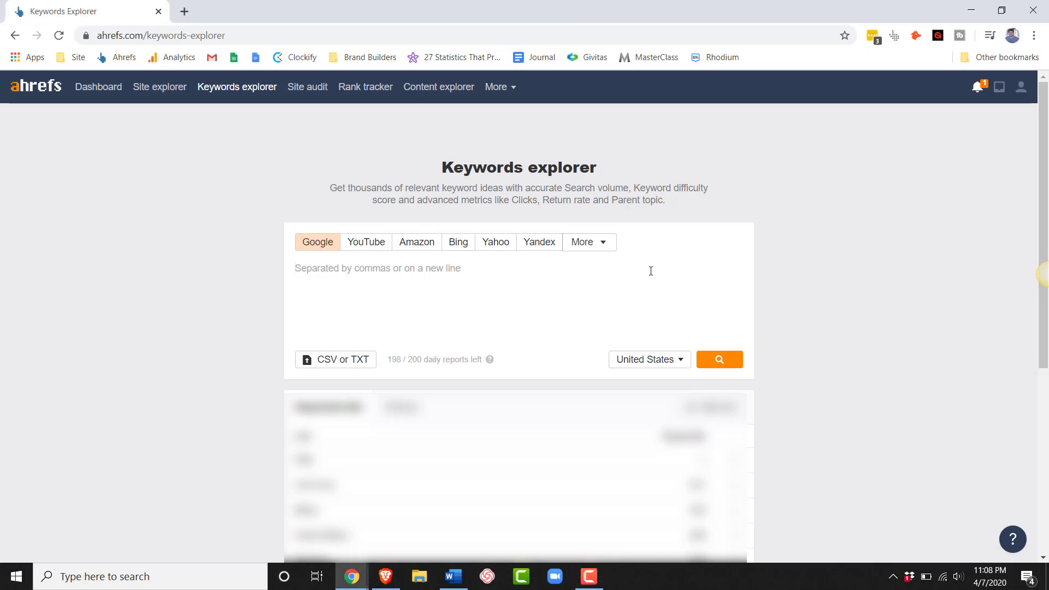
type("mat")
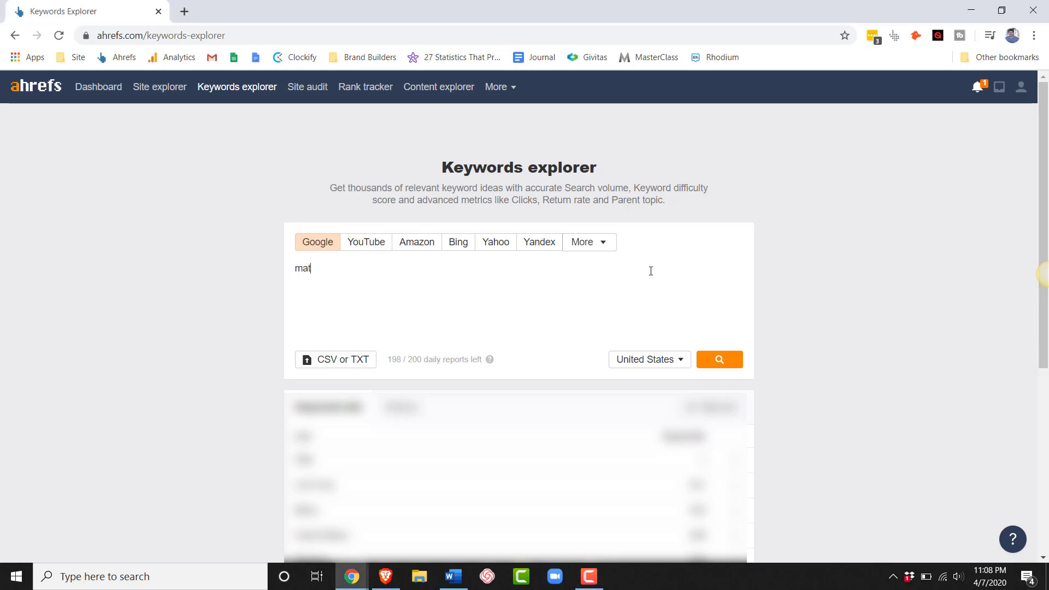
type("tress, pillow, bed, mattress topper")
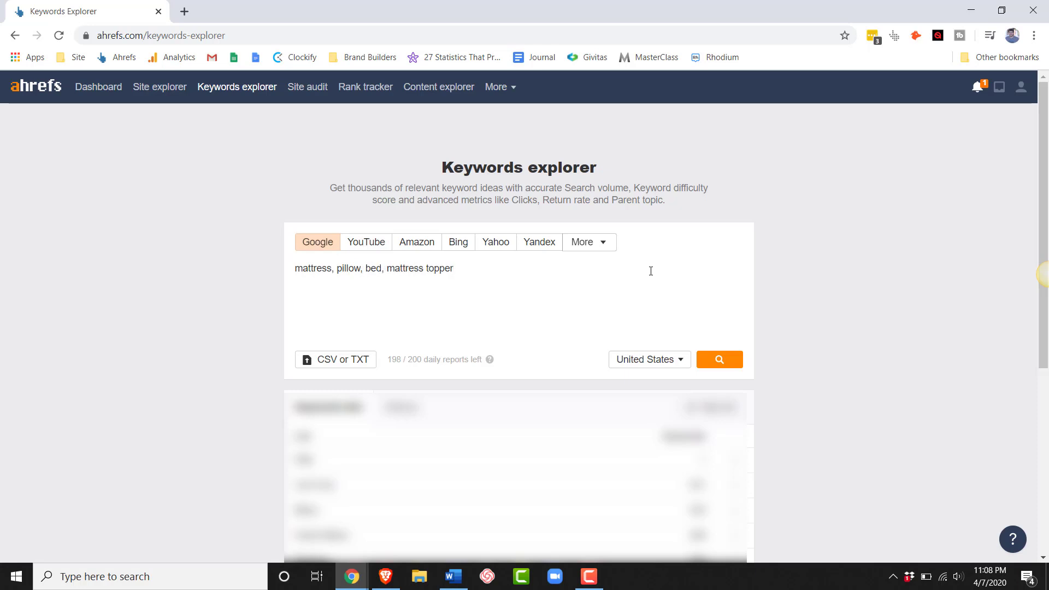
key("Return")
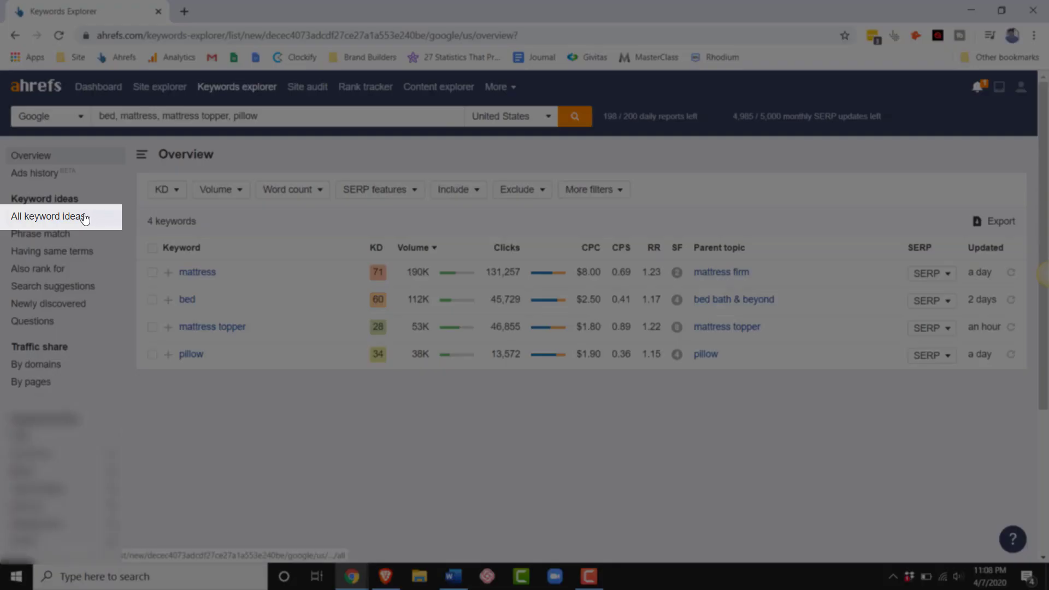
Filter all keyword ideas to include any of the words 'best' or 'review'.
left_click(85, 219)
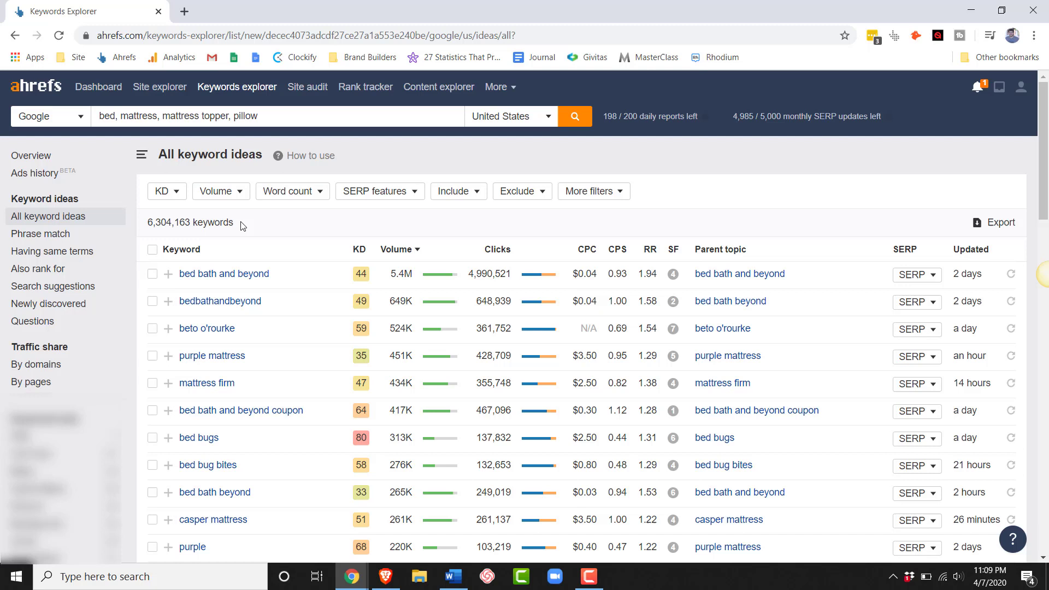
left_click(462, 191)
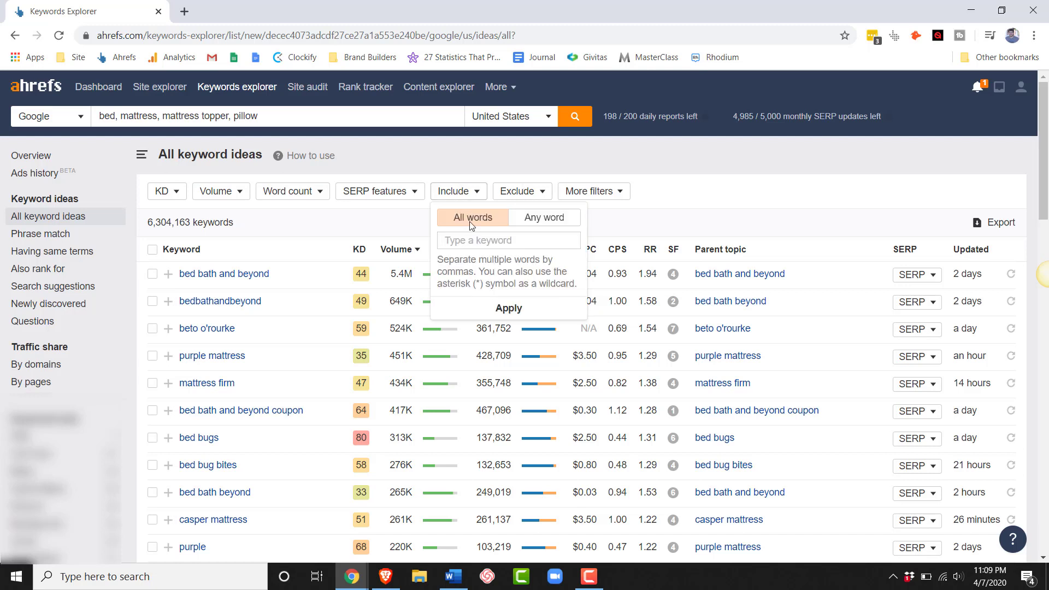
left_click(525, 221)
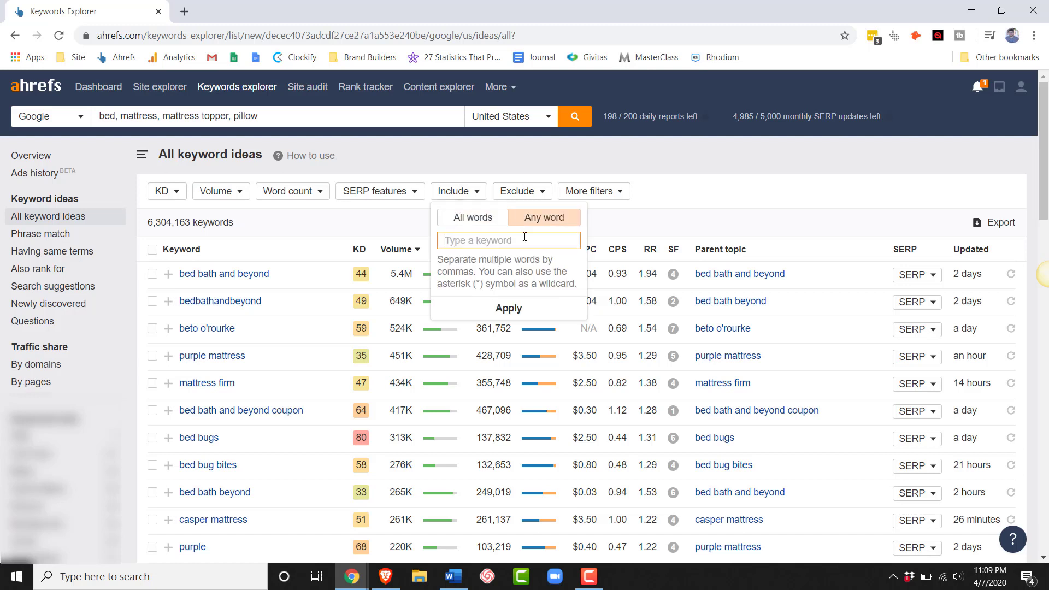
type("best, review")
left_click(507, 308)
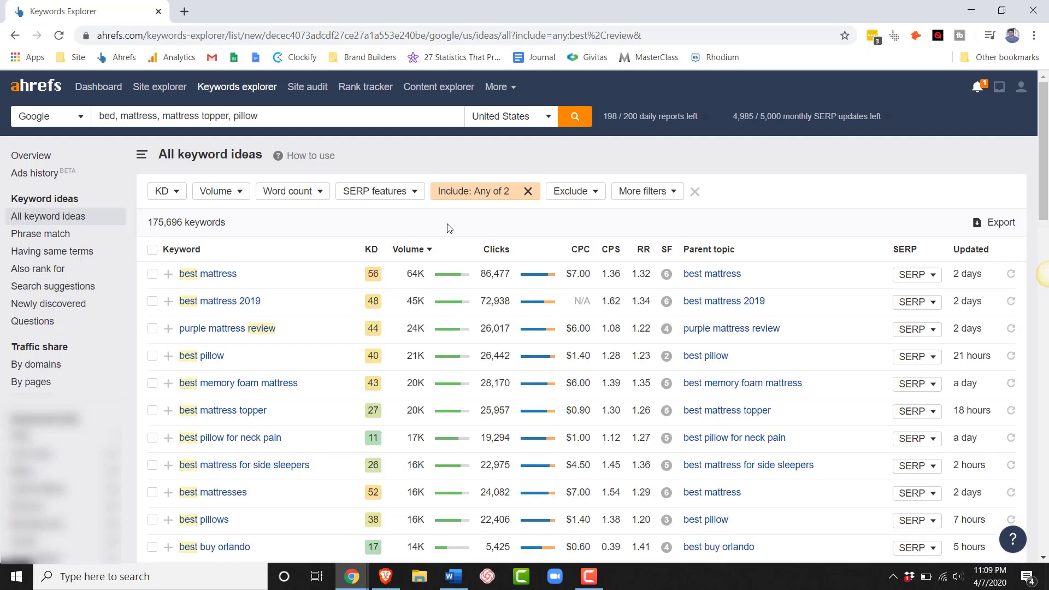
Add a word count filter with a minimum of 3 words.
left_click(290, 191)
type("3")
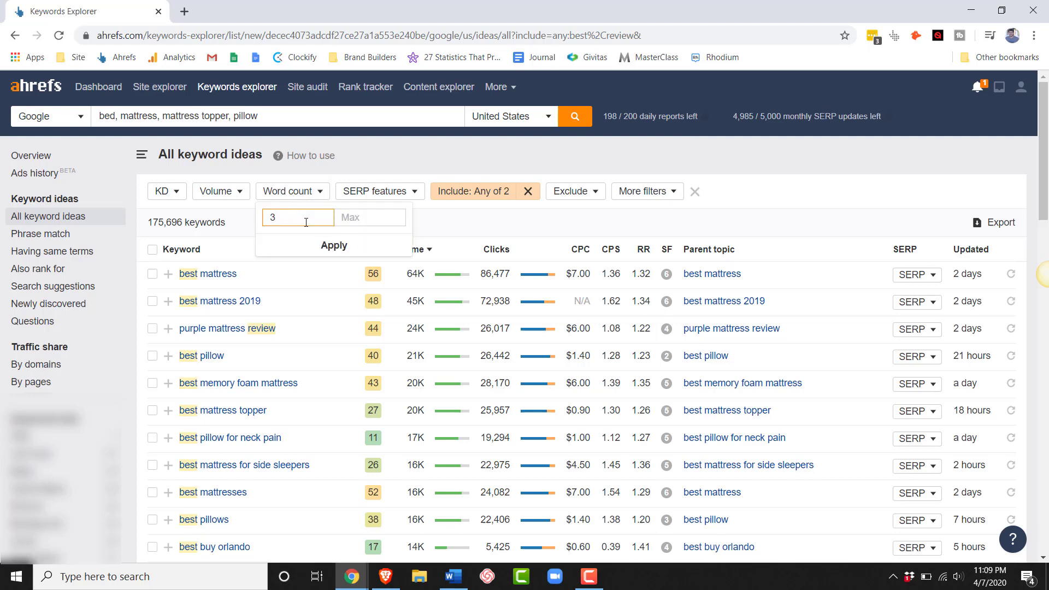
key("Return")
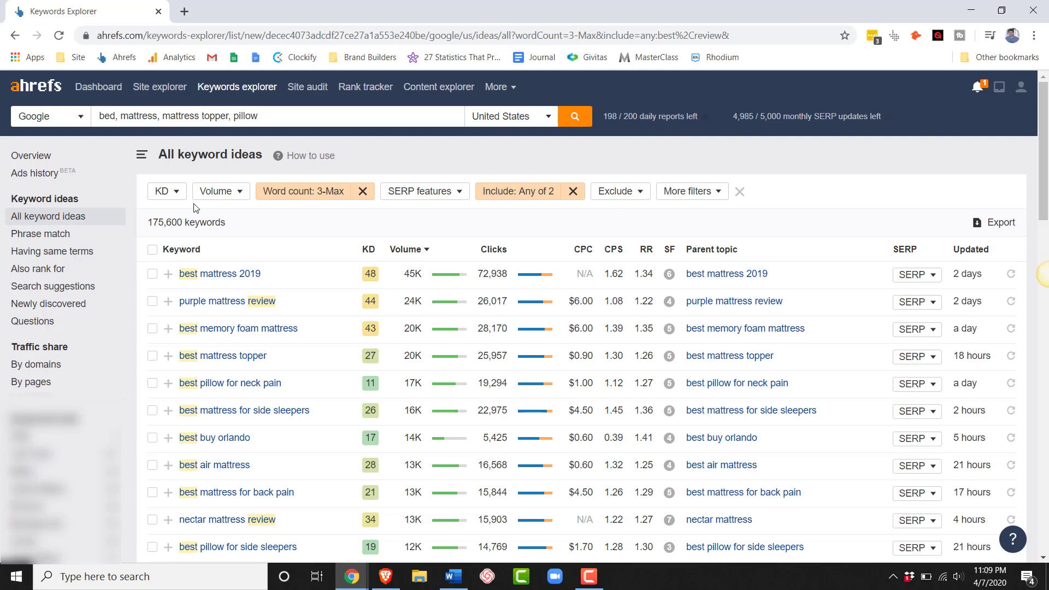
Limit keyword difficulty to a maximum KD of 10.
left_click(172, 194)
left_click(244, 213)
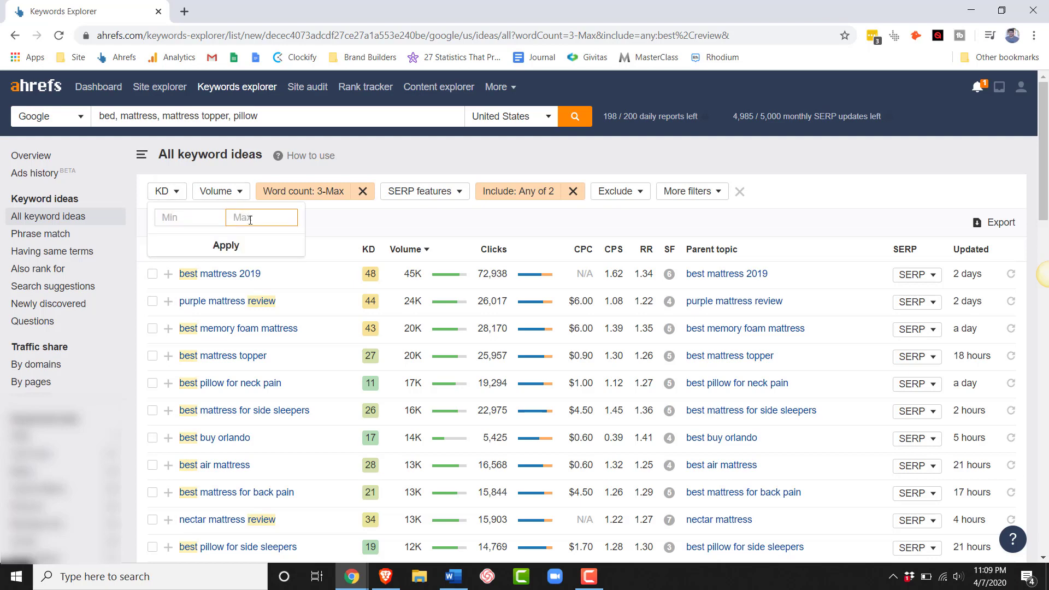
type("10")
left_click(226, 245)
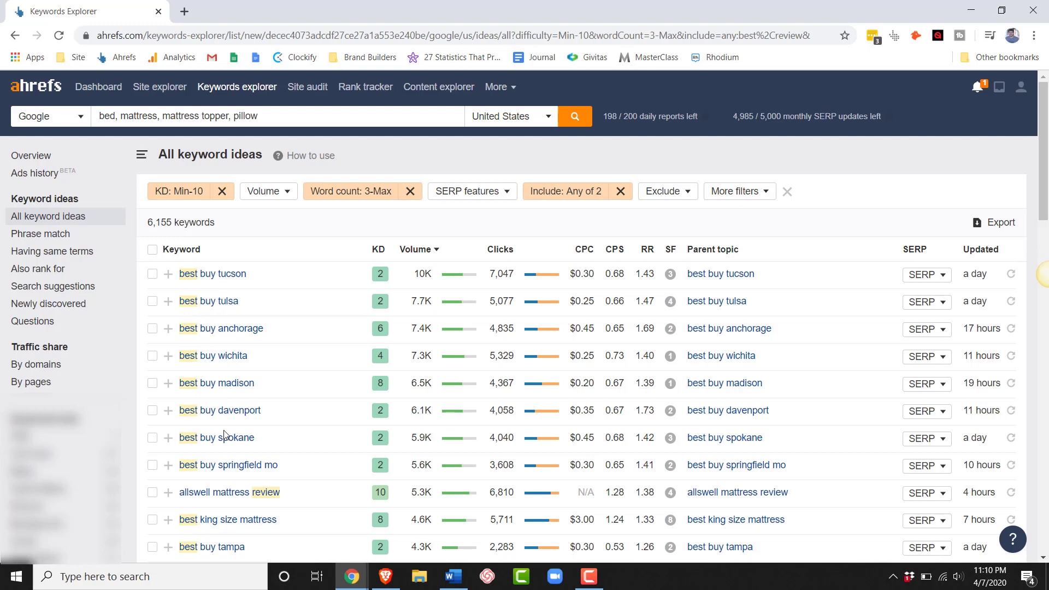
Exclude keywords containing 'best buy'.
left_click(664, 192)
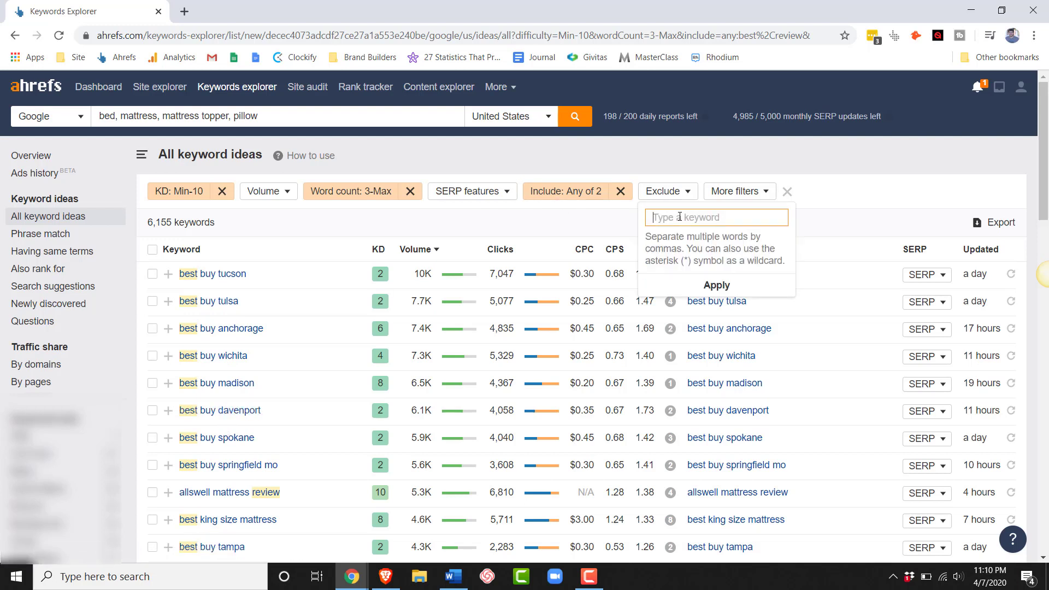
type("best buy")
left_click(687, 284)
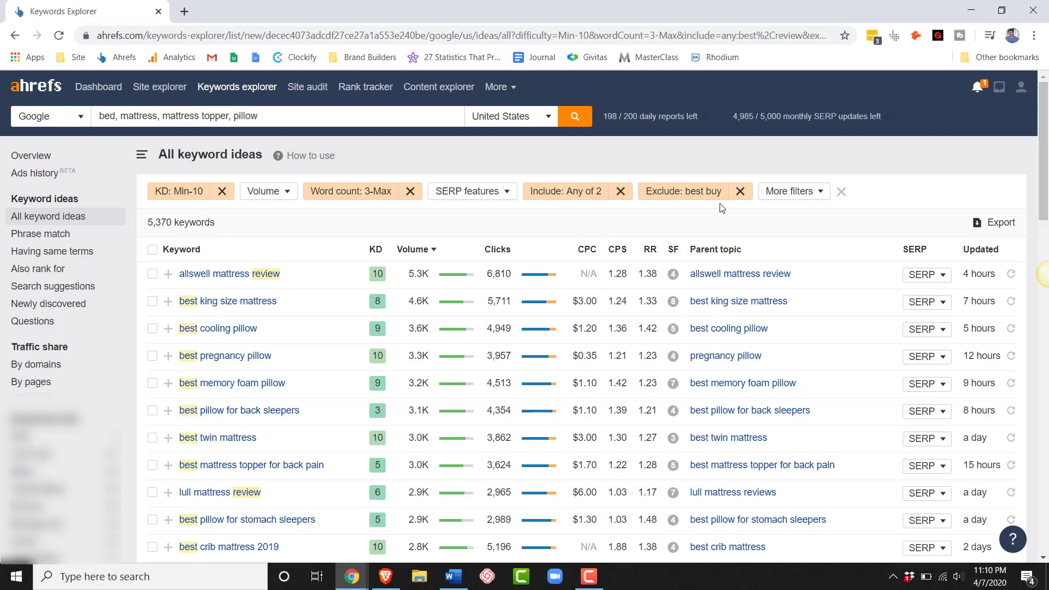
Add a clicks per search filter with a minimum of 0.75.
left_click(786, 197)
left_click(785, 230)
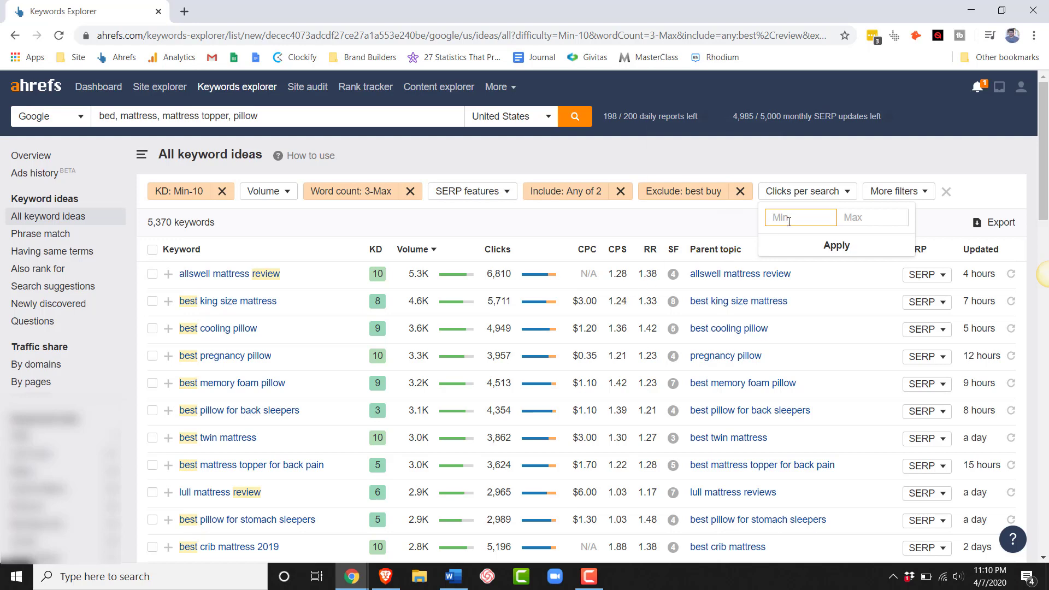
type(".75")
left_click(797, 247)
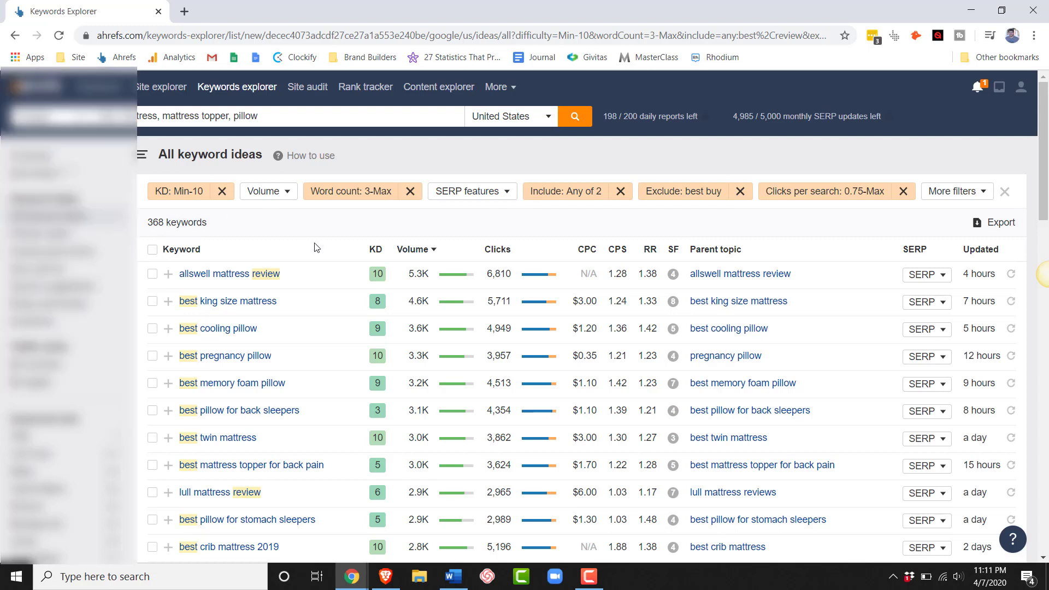
Open the SERP overview for 'best mattress topper for back pain' and review its ranking pages.
scroll(314, 247, "down", 2)
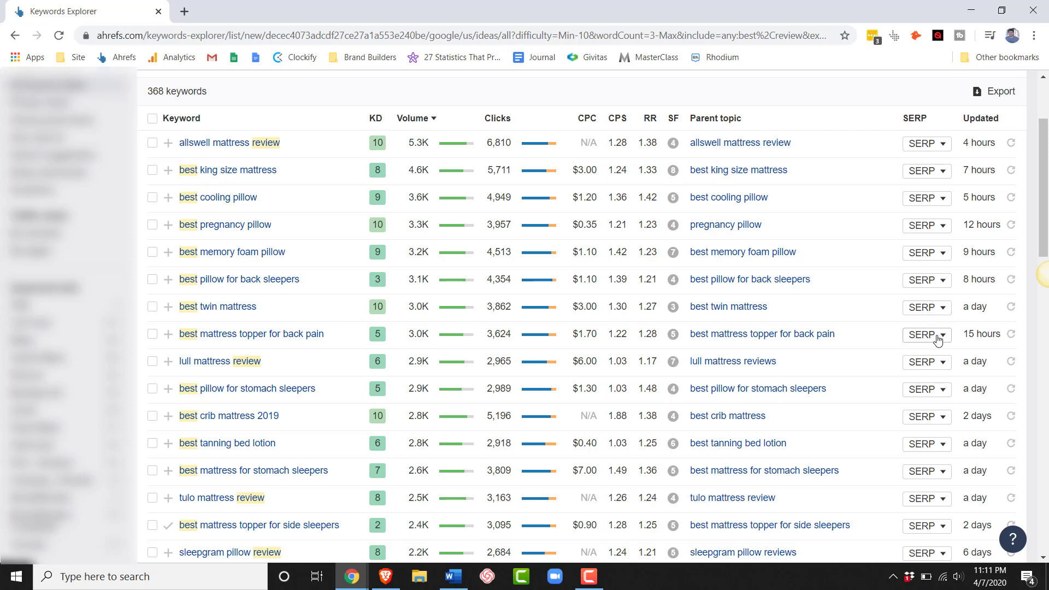
left_click(937, 333)
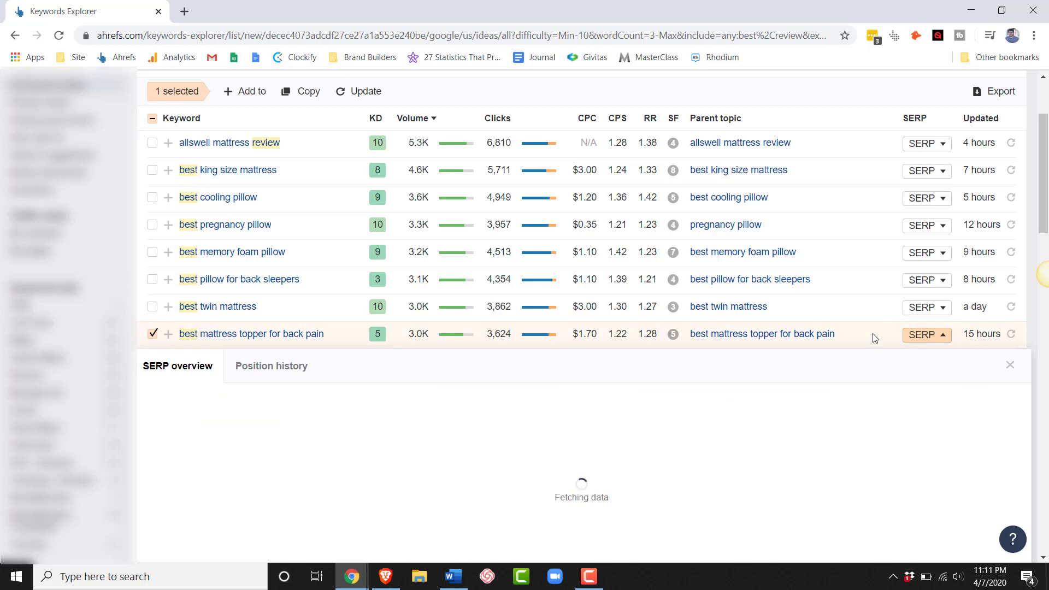
scroll(877, 336, "down", 3)
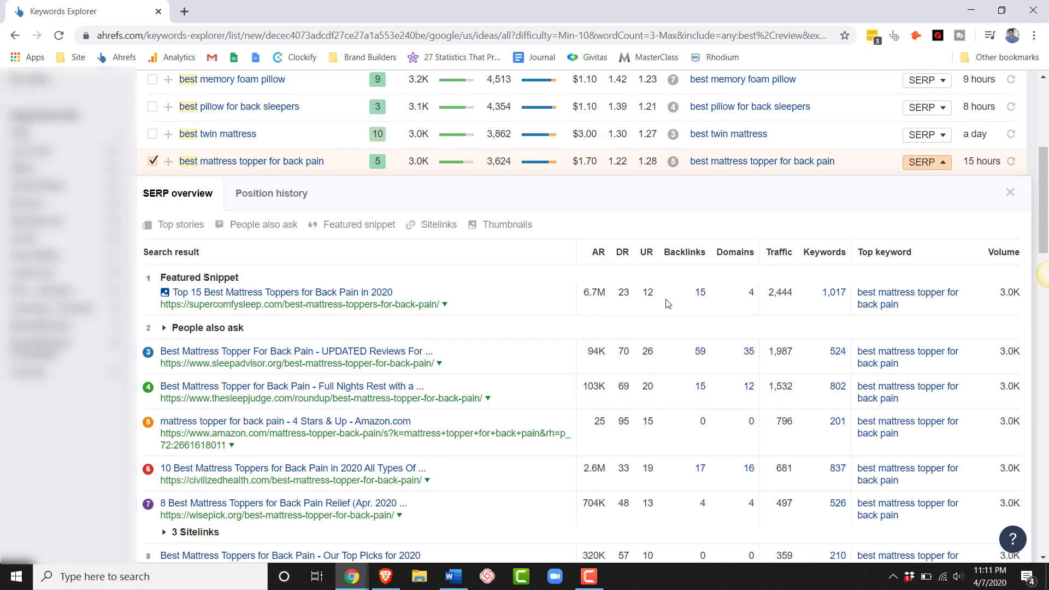
scroll(666, 303, "down", 1)
scroll(667, 304, "down", 1)
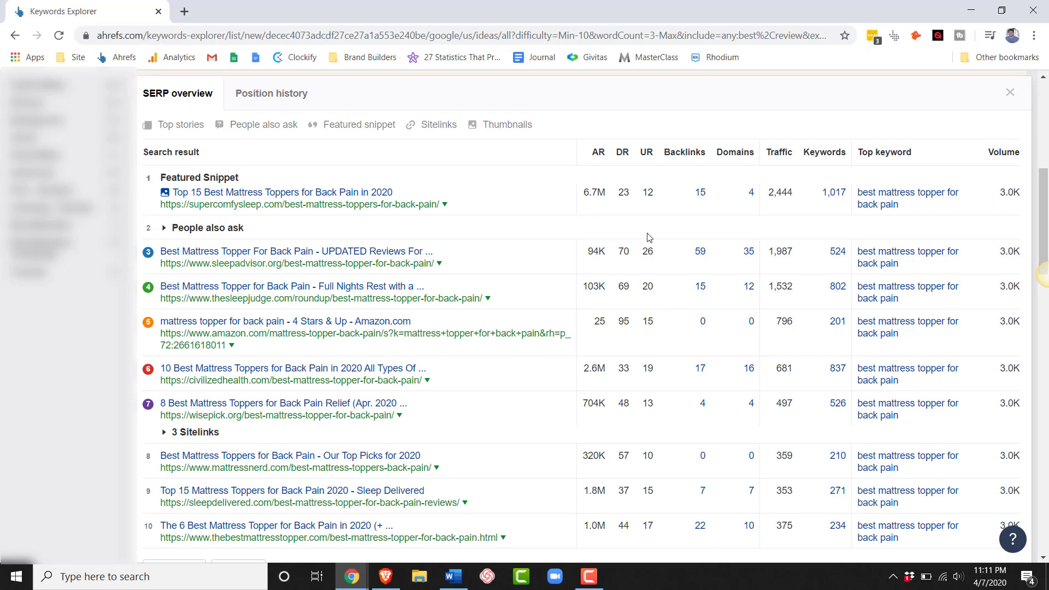
scroll(627, 235, "down", 1)
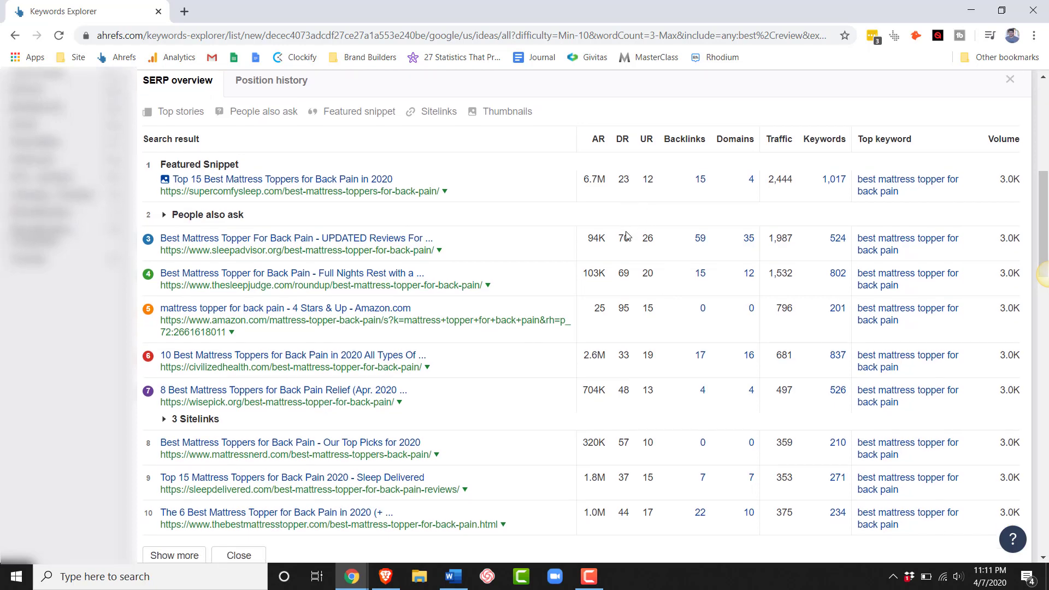
mouse_move(624, 143)
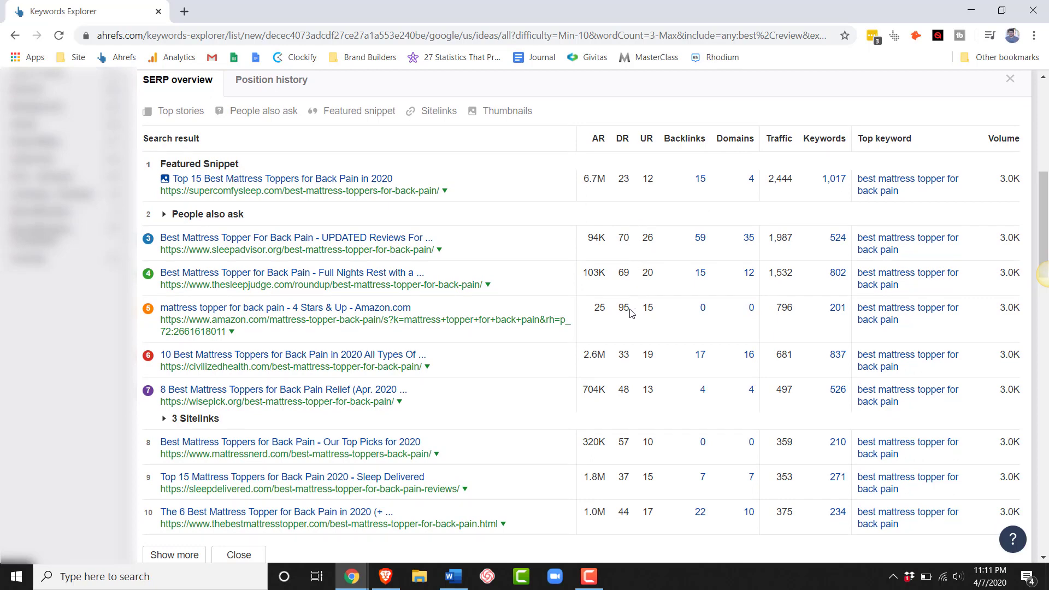
scroll(634, 349, "up", 2)
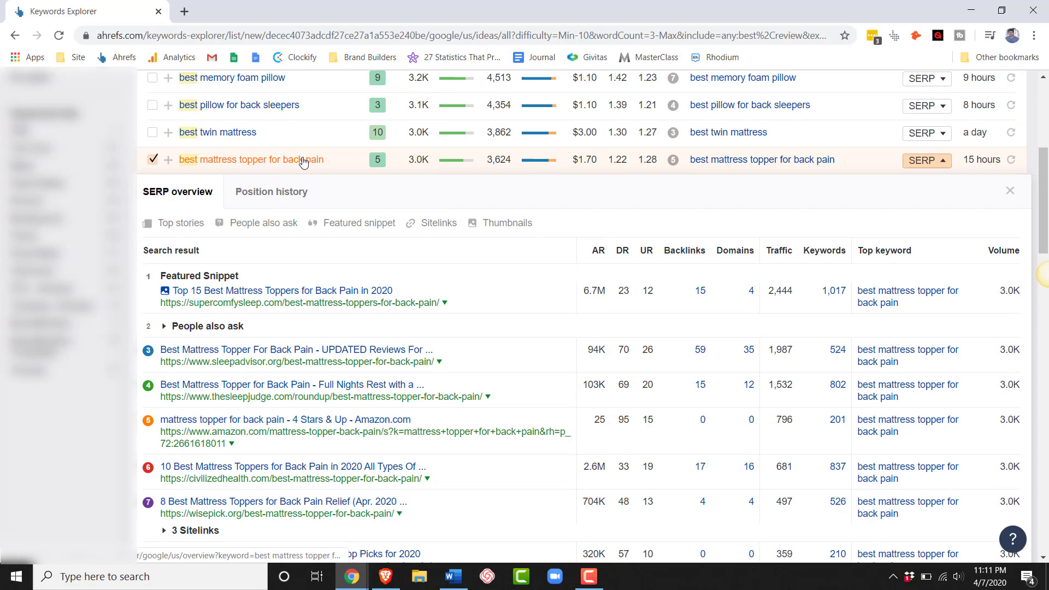
scroll(605, 179, "down", 3)
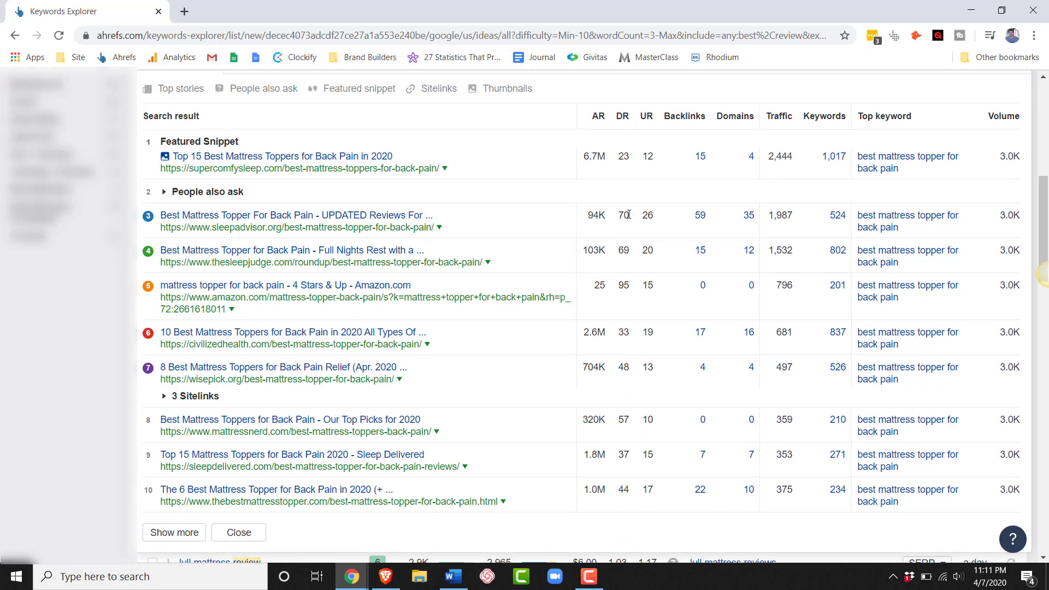
scroll(628, 214, "up", 1)
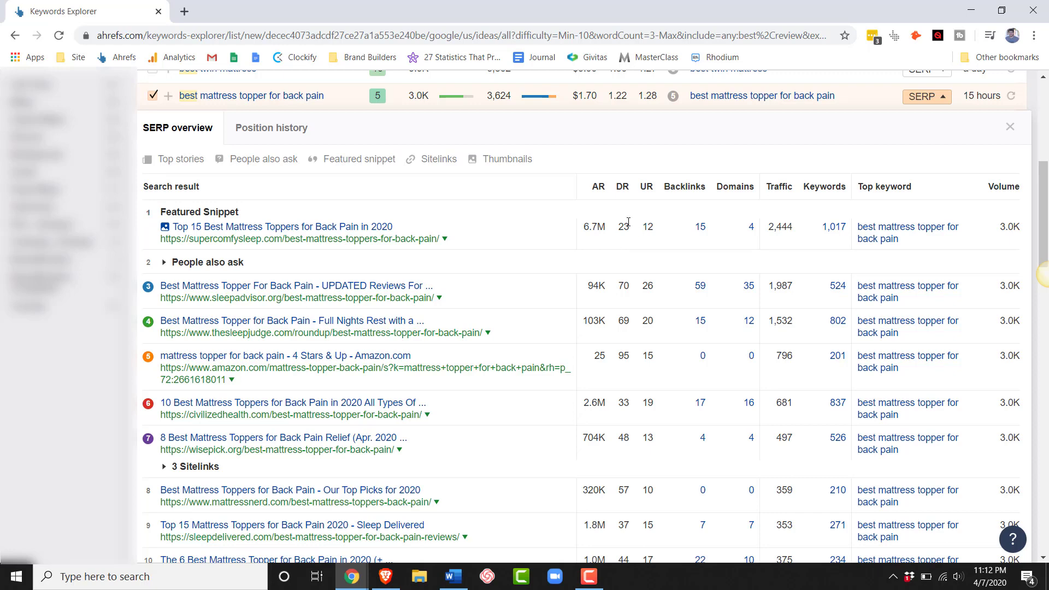
scroll(628, 273, "down", 2)
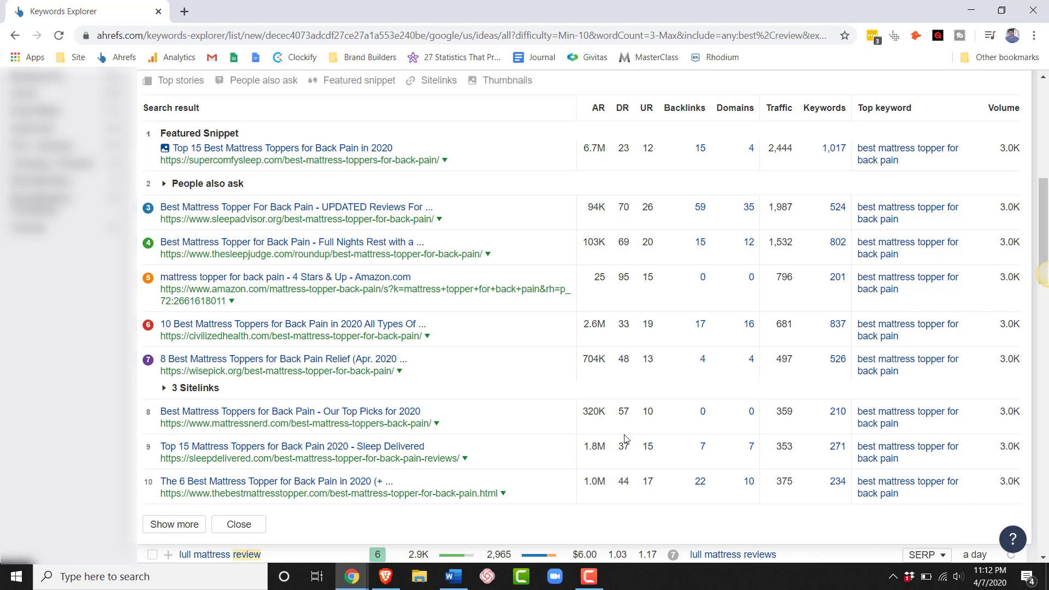
scroll(626, 447, "up", 3)
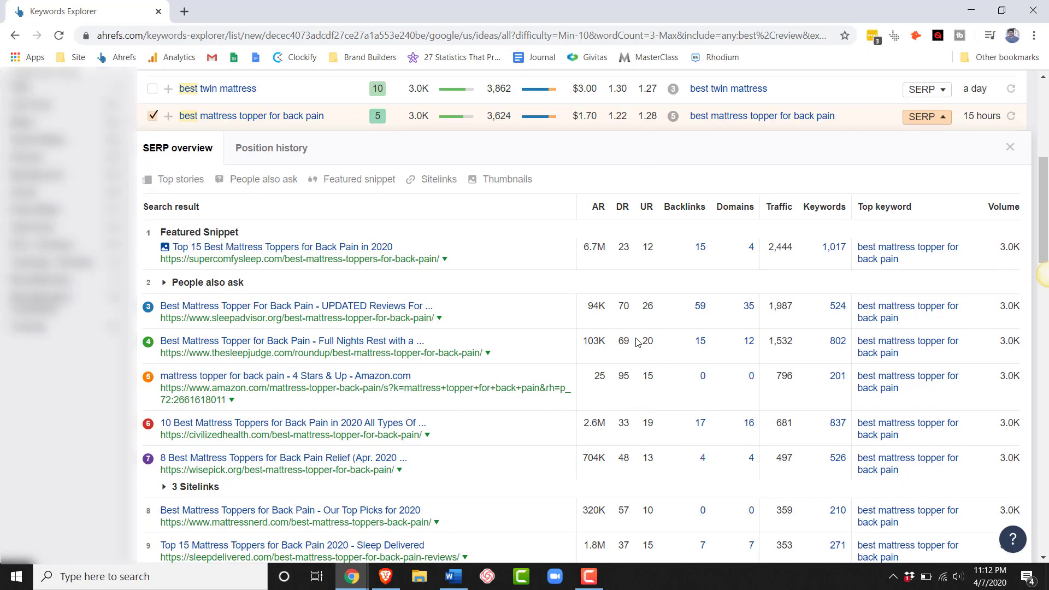
Close the back-pain topper overview and open the SERP for 'best pillow for stomach sleepers'.
left_click(927, 182)
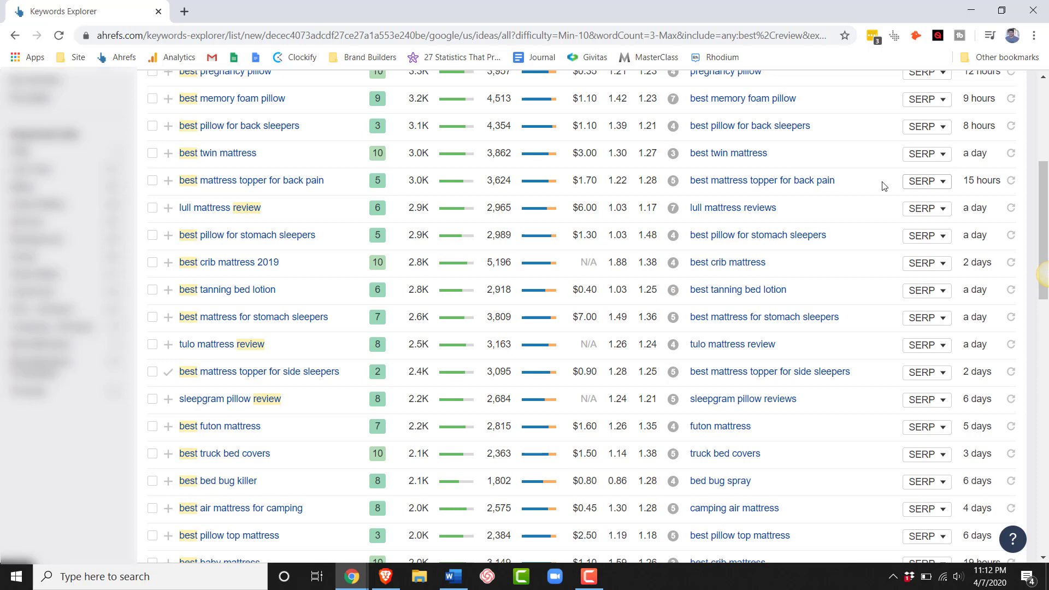
scroll(884, 186, "down", 2)
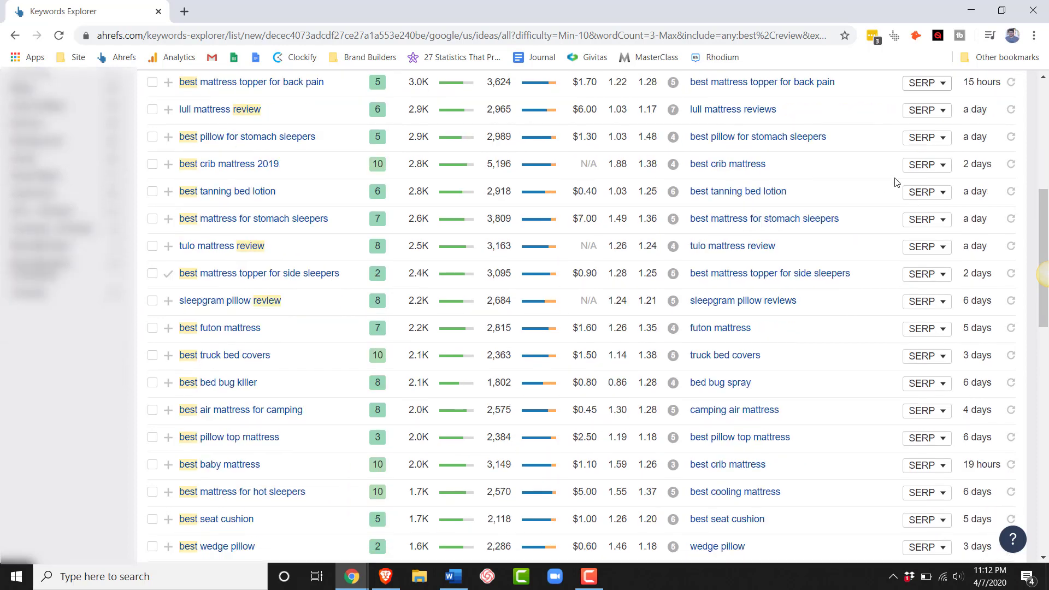
left_click(923, 139)
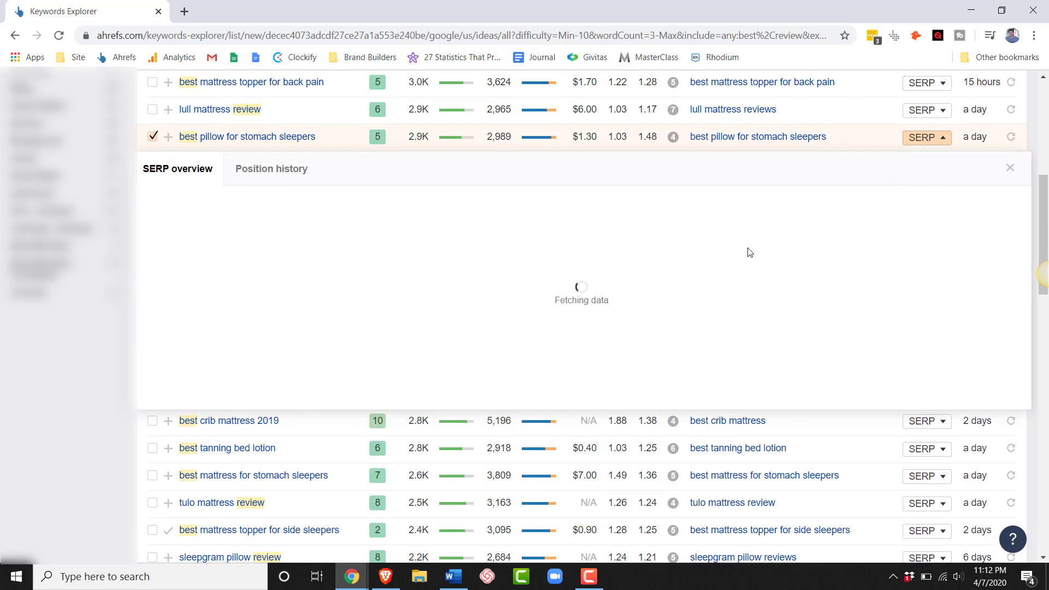
Open the 'best mattress for stomach sleepers' SERP and compare it with the side-sleeper topper results.
scroll(750, 252, "down", 5)
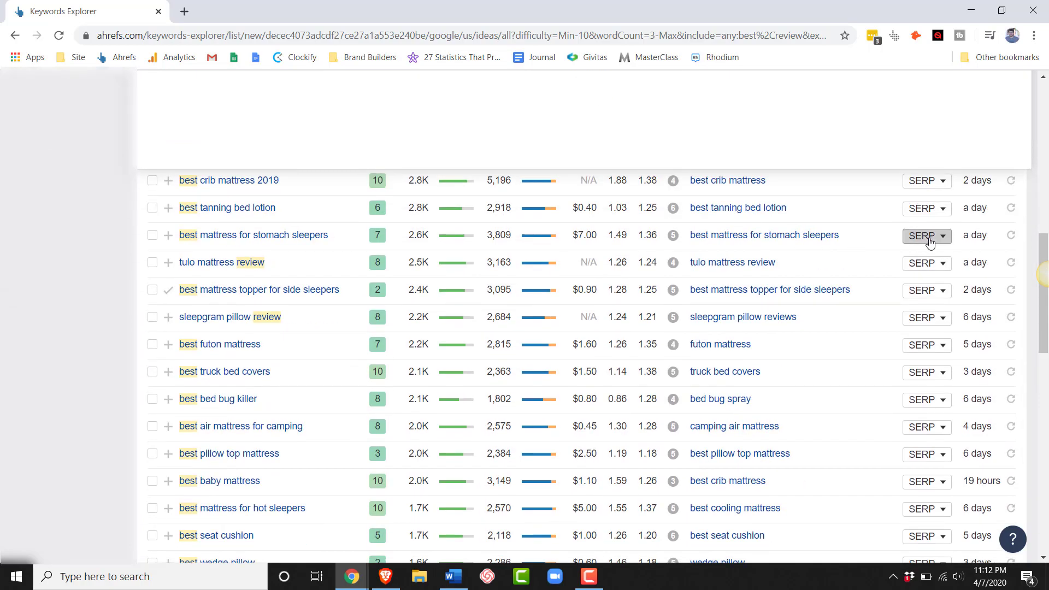
left_click(927, 236)
scroll(683, 274, "up", 5)
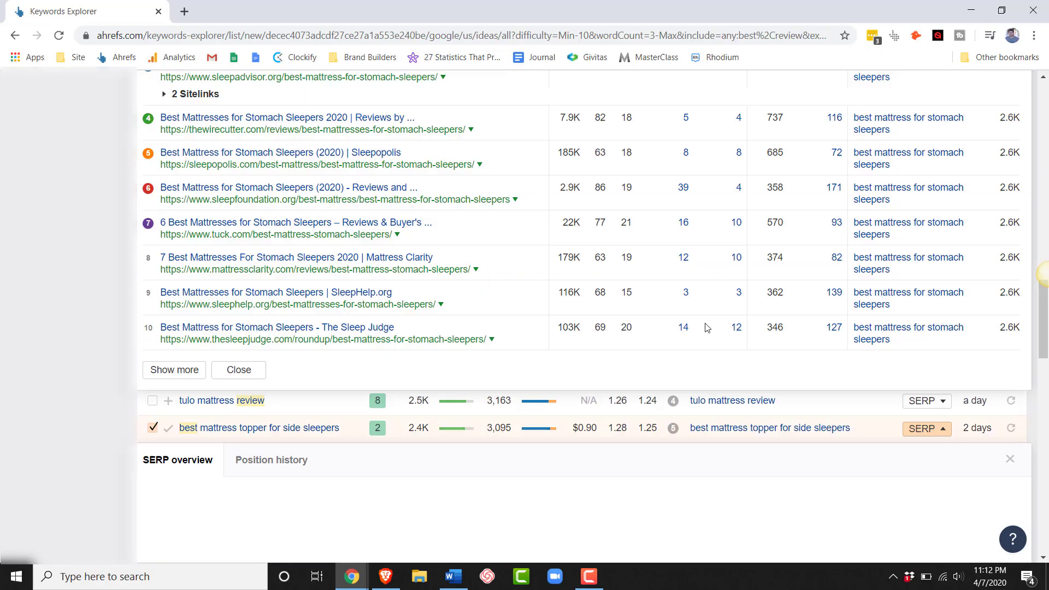
scroll(616, 197, "up", 3)
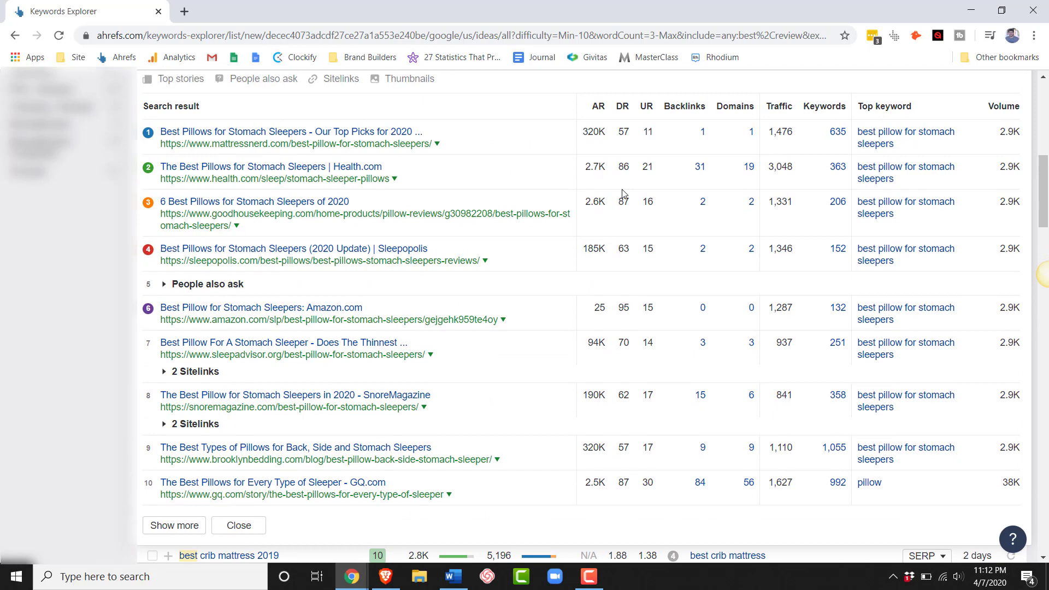
scroll(631, 213, "up", 1)
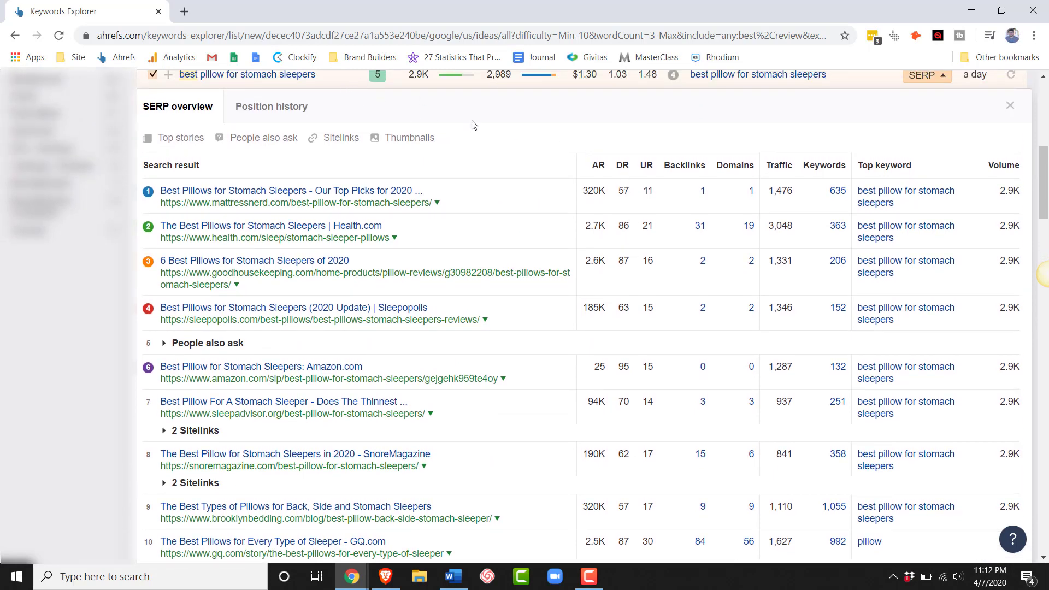
scroll(628, 246, "down", 2)
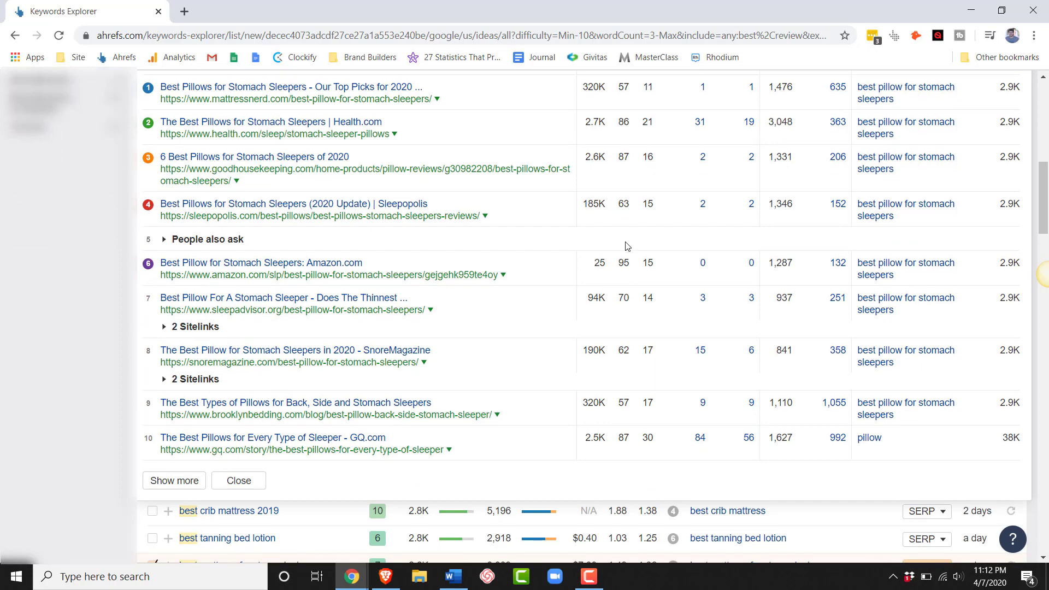
scroll(627, 246, "down", 10)
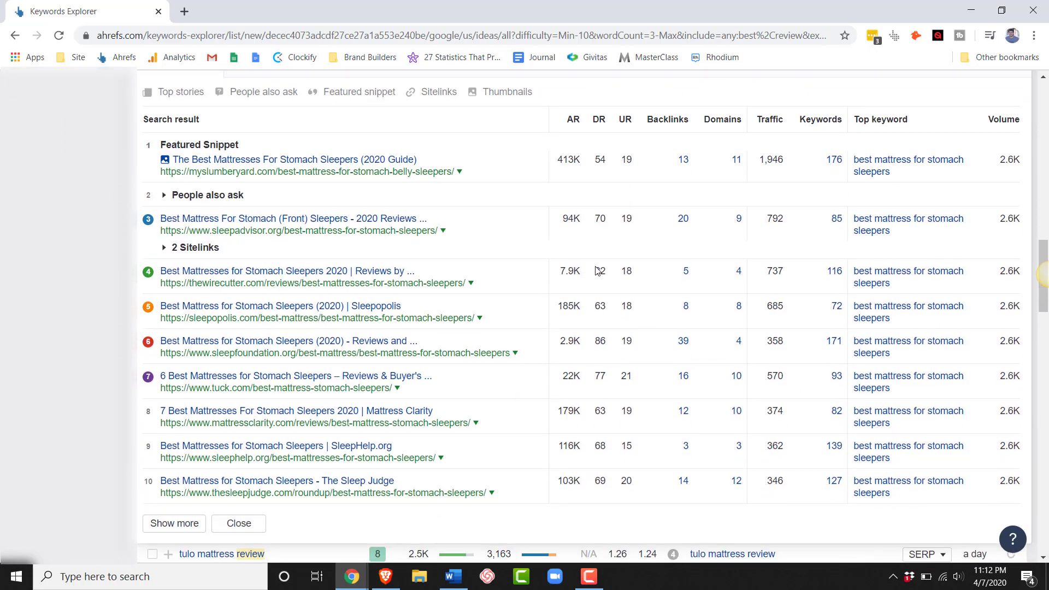
scroll(597, 270, "down", 5)
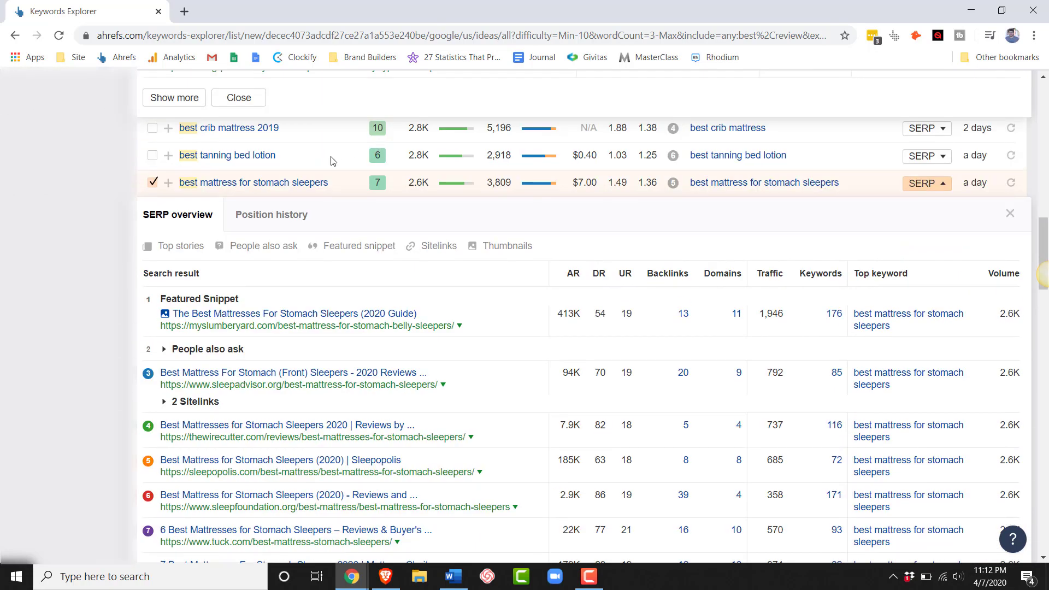
scroll(489, 312, "down", 10)
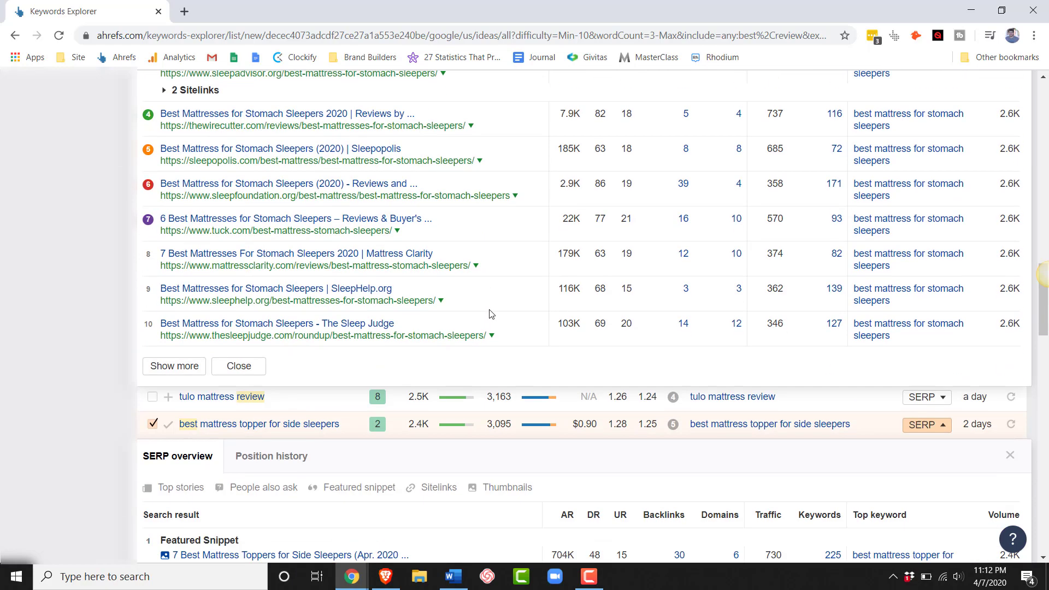
scroll(490, 314, "down", 4)
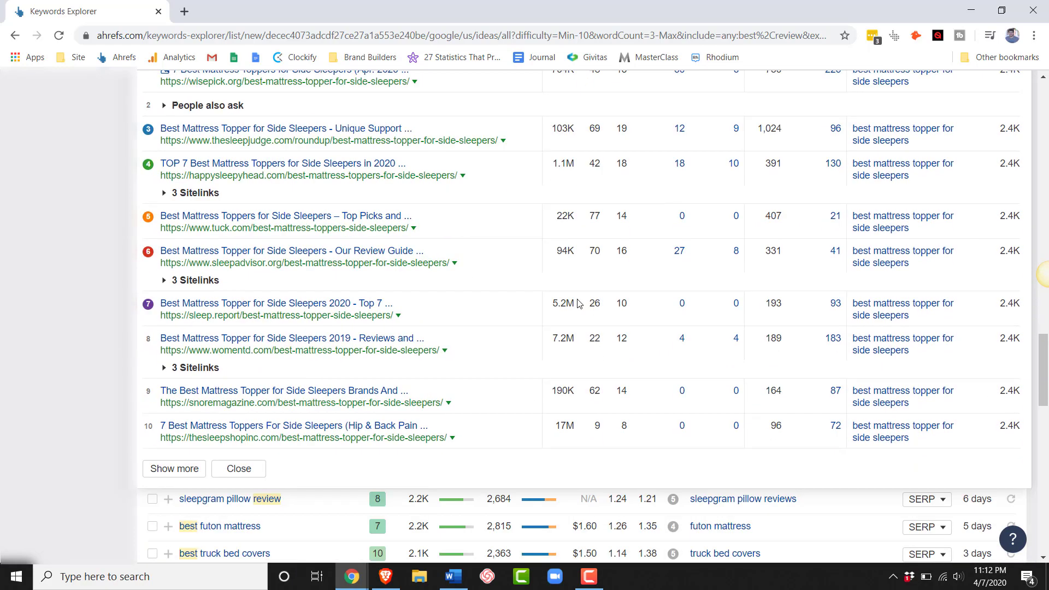
scroll(579, 302, "up", 5)
scroll(579, 302, "up", 1)
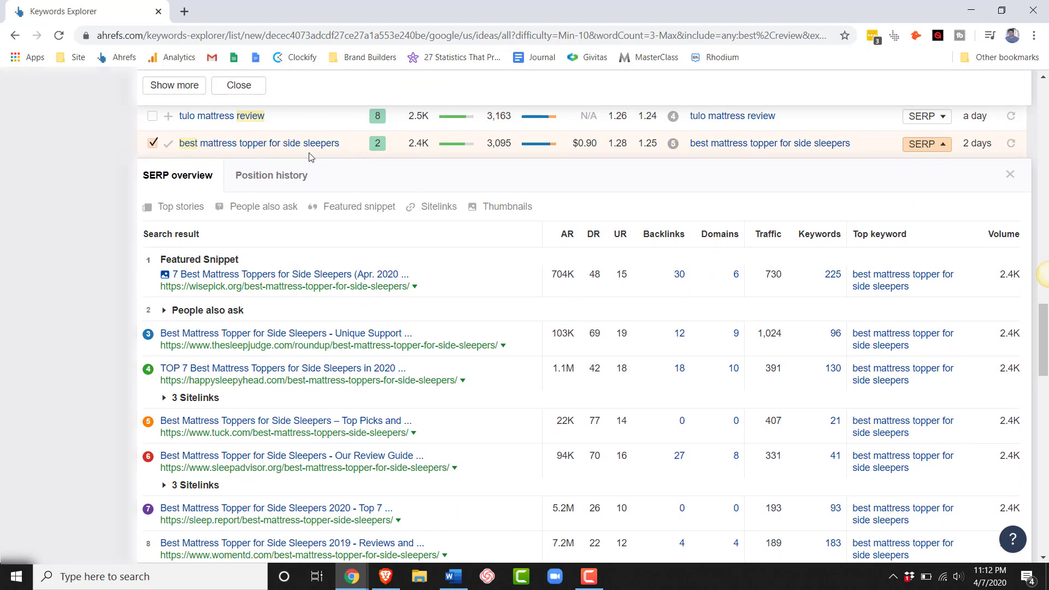
scroll(582, 336, "down", 3)
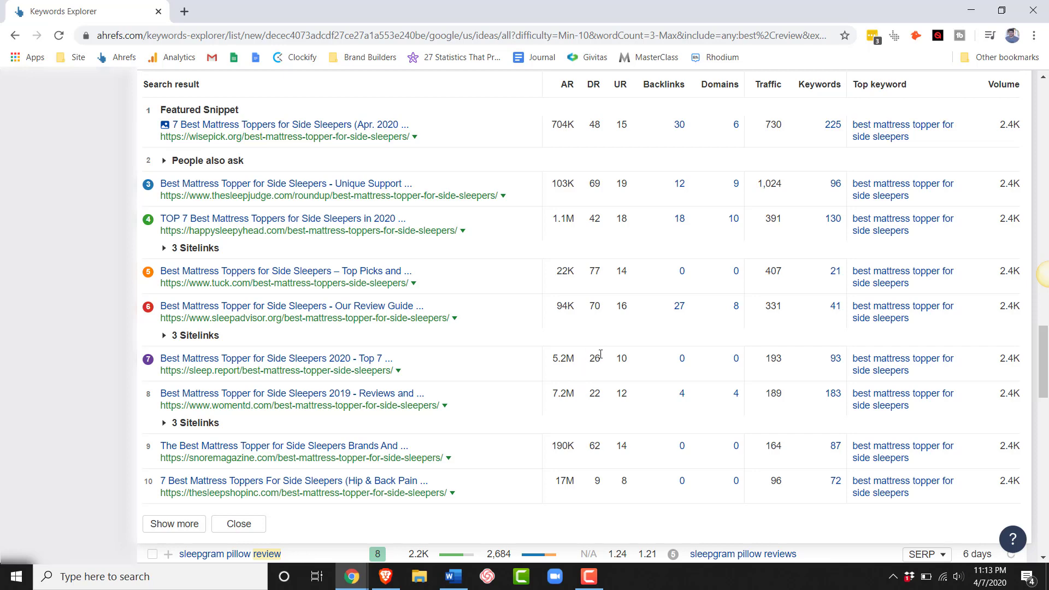
Scroll through the open SERP panels to review the ranking pages.
scroll(601, 354, "up", 3)
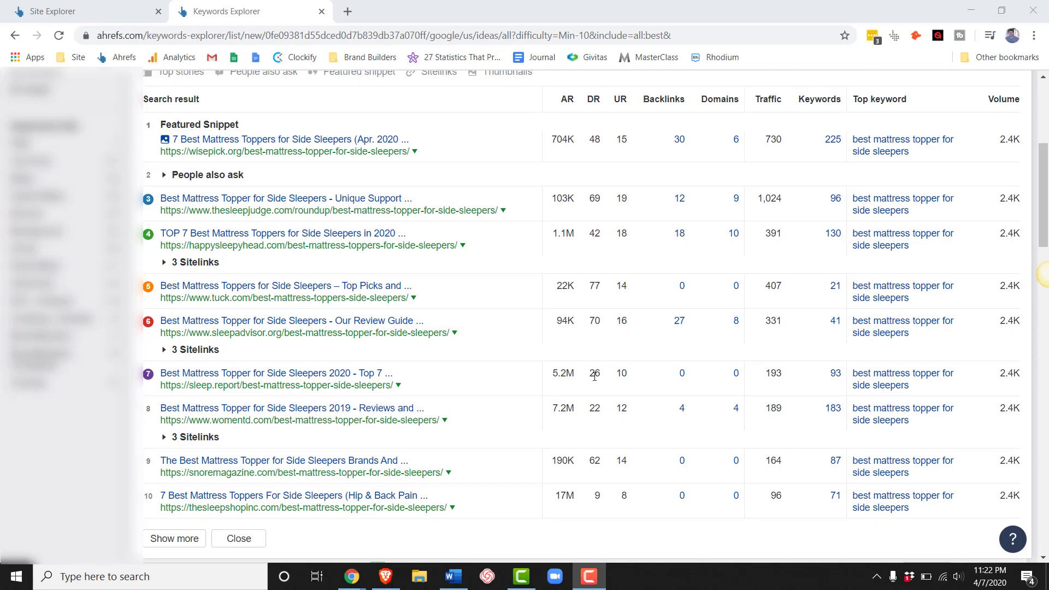
scroll(595, 376, "up", 3)
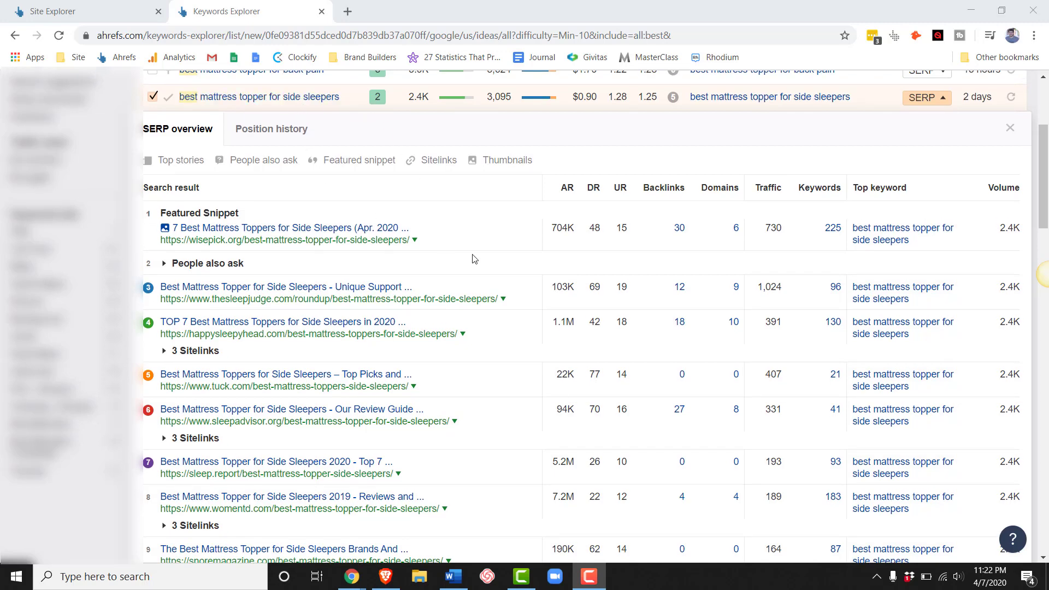
scroll(516, 277, "down", 3)
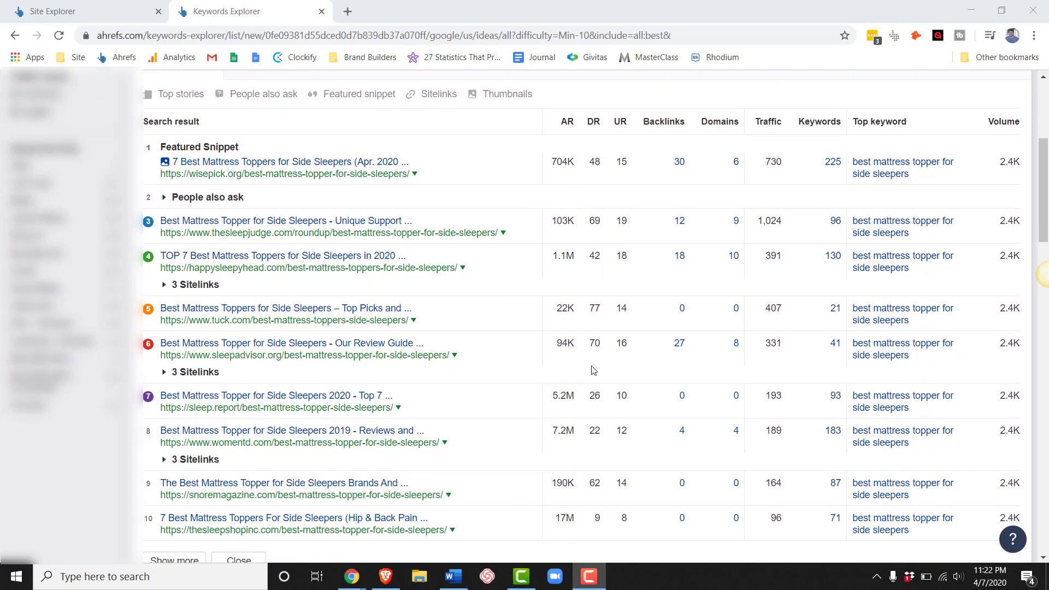
scroll(594, 377, "down", 1)
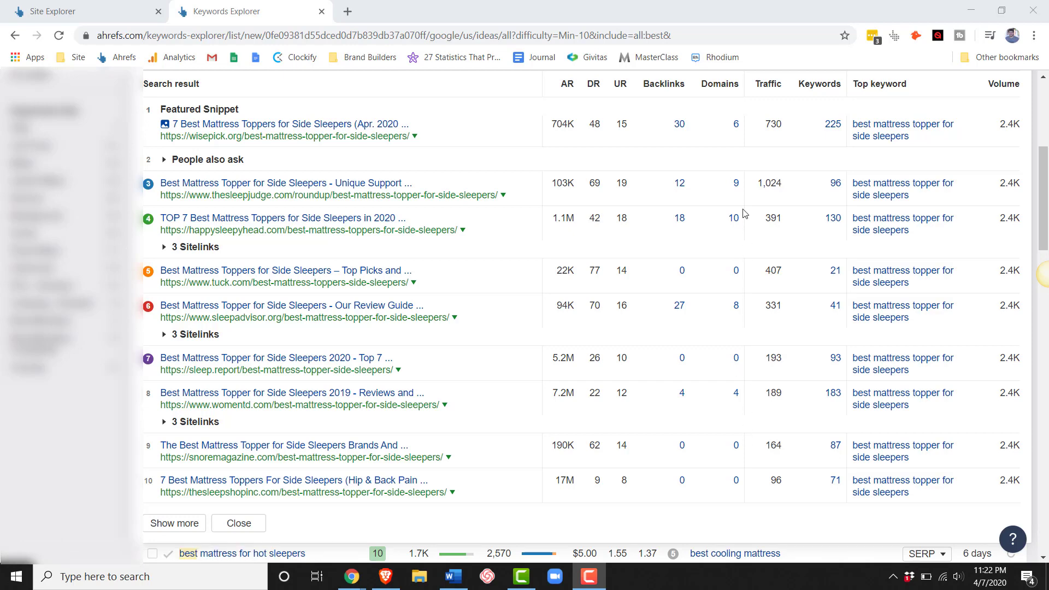
scroll(674, 197, "up", 1)
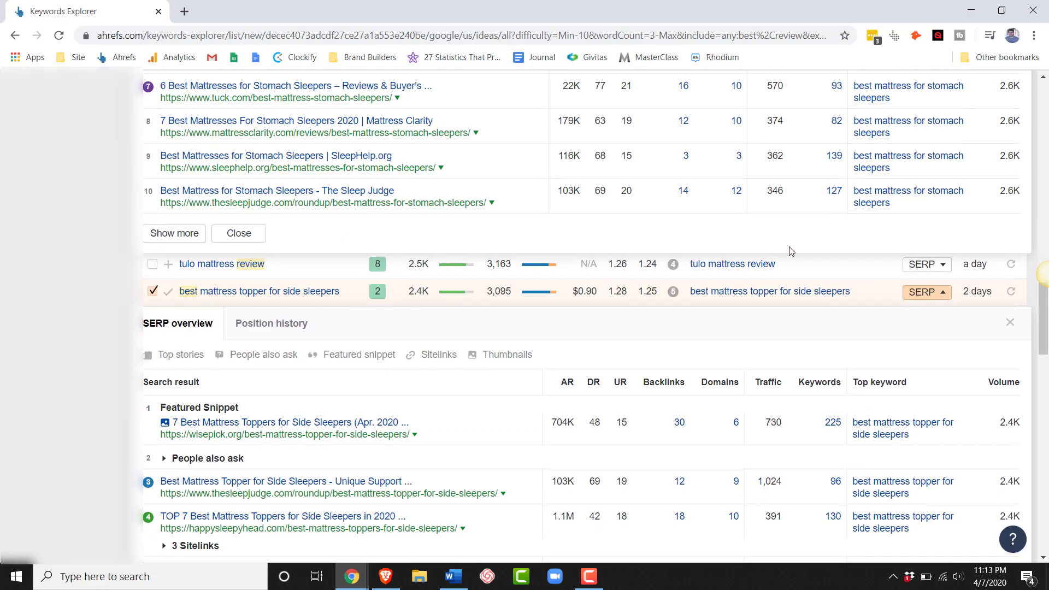
scroll(789, 248, "down", 5)
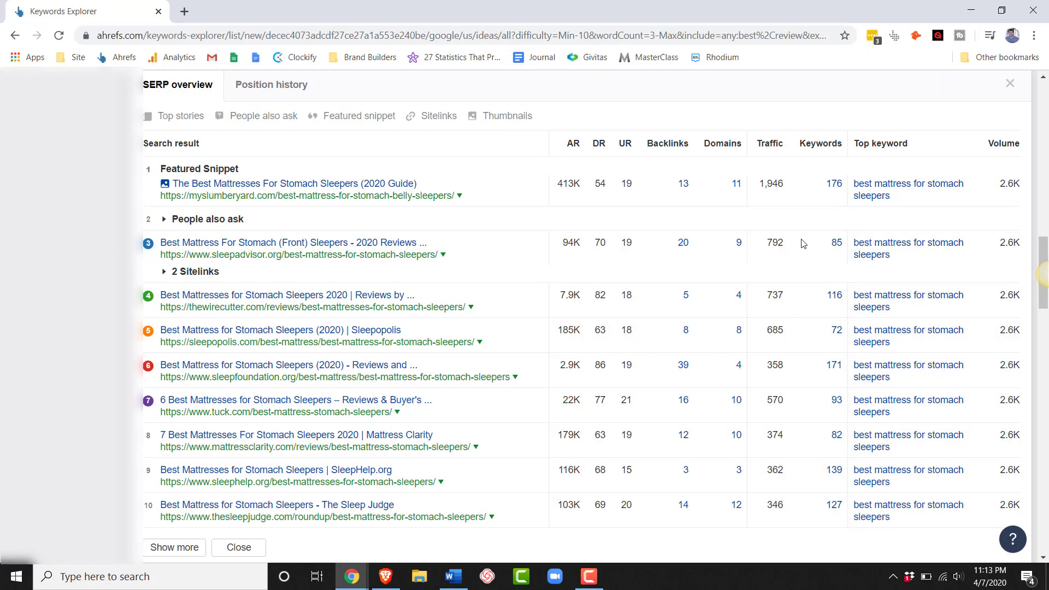
scroll(804, 241, "up", 3)
Collapse the SERP panels and tick 'best air mattress for camping' and 'best pillow top mattress'.
left_click(927, 190)
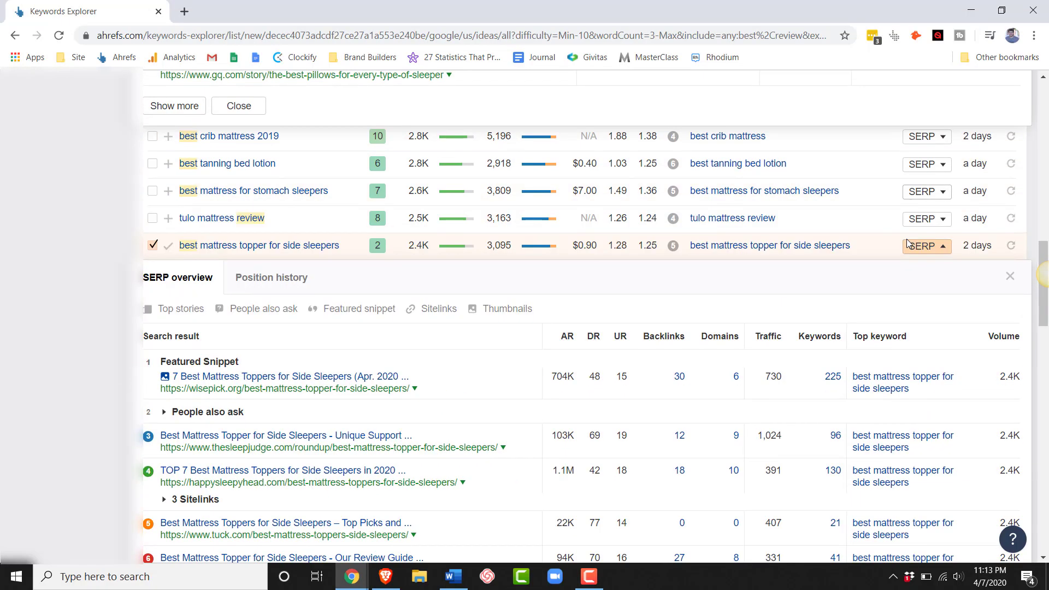
scroll(923, 229, "up", 8)
scroll(916, 216, "up", 5)
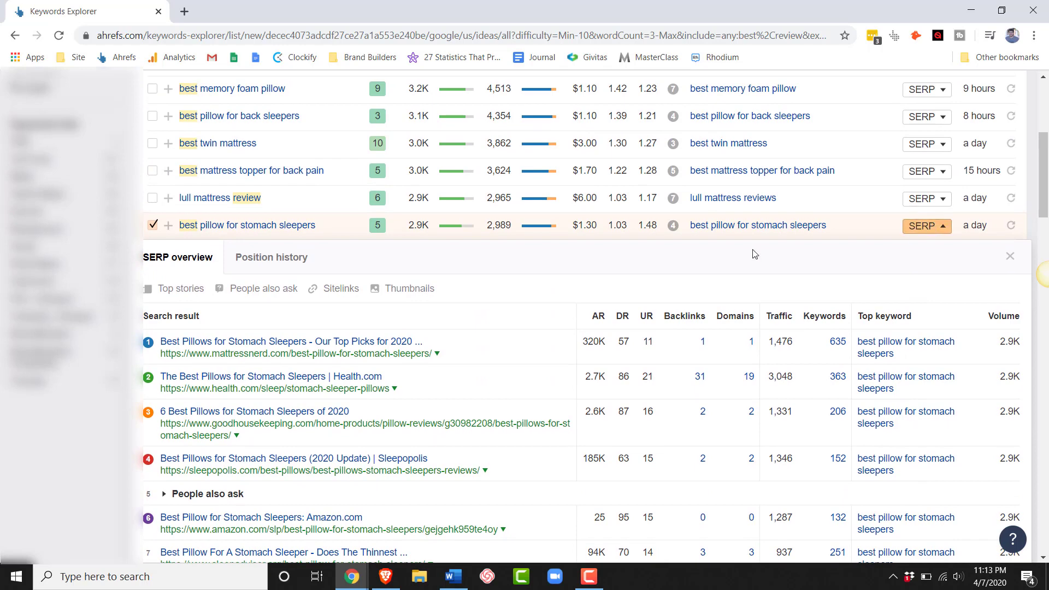
left_click(927, 224)
left_click(158, 216)
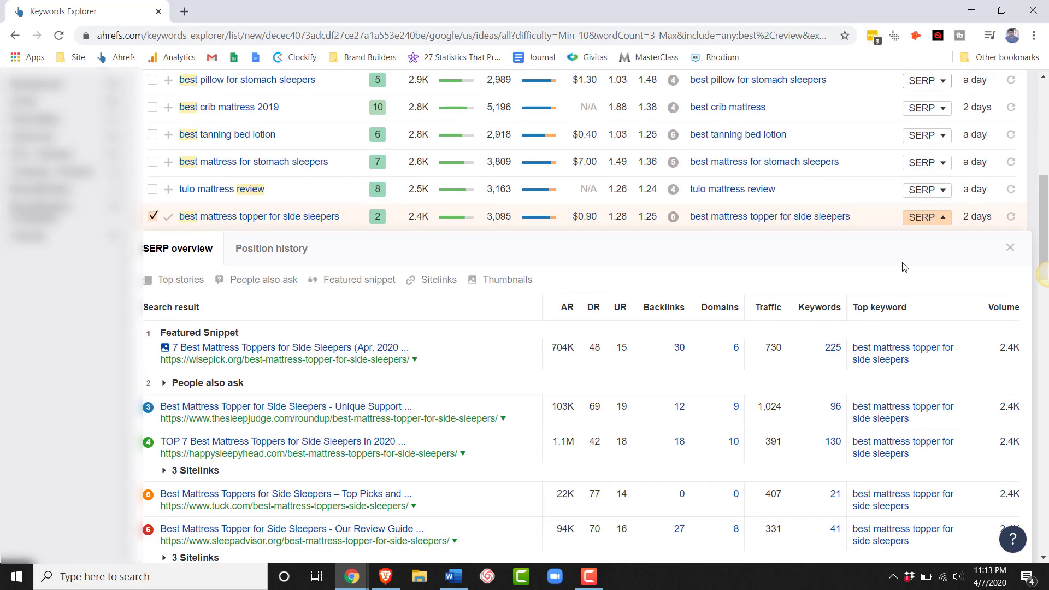
left_click(1009, 247)
left_click(153, 276)
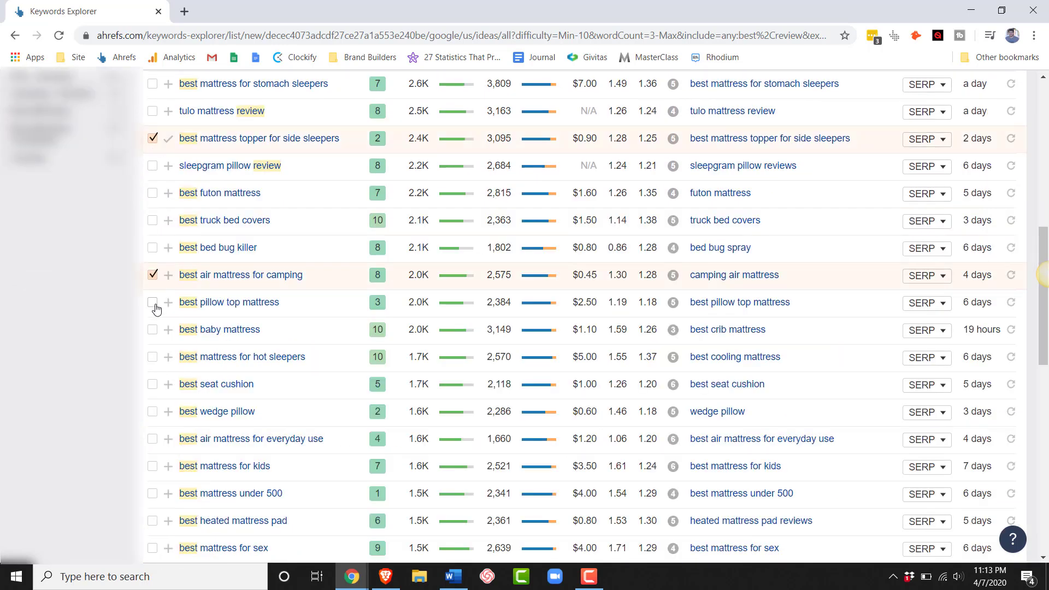
left_click(153, 303)
Tick 'best mattress for hot sleepers' and add the four selected keywords to the BrandBuilders list.
left_click(152, 358)
scroll(246, 328, "up", 15)
left_click(245, 222)
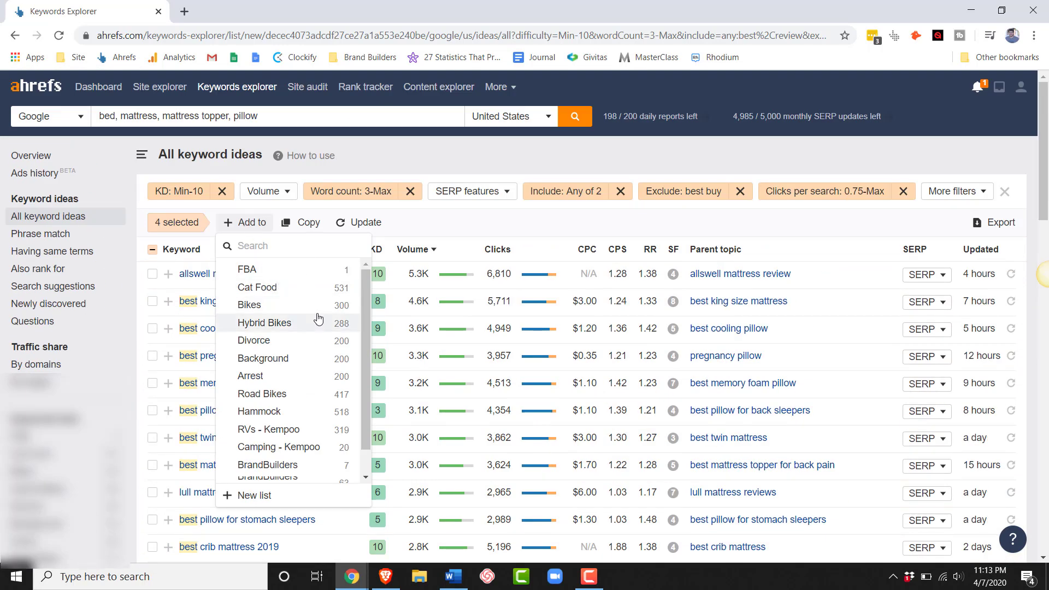
scroll(319, 318, "down", 1)
left_click(281, 436)
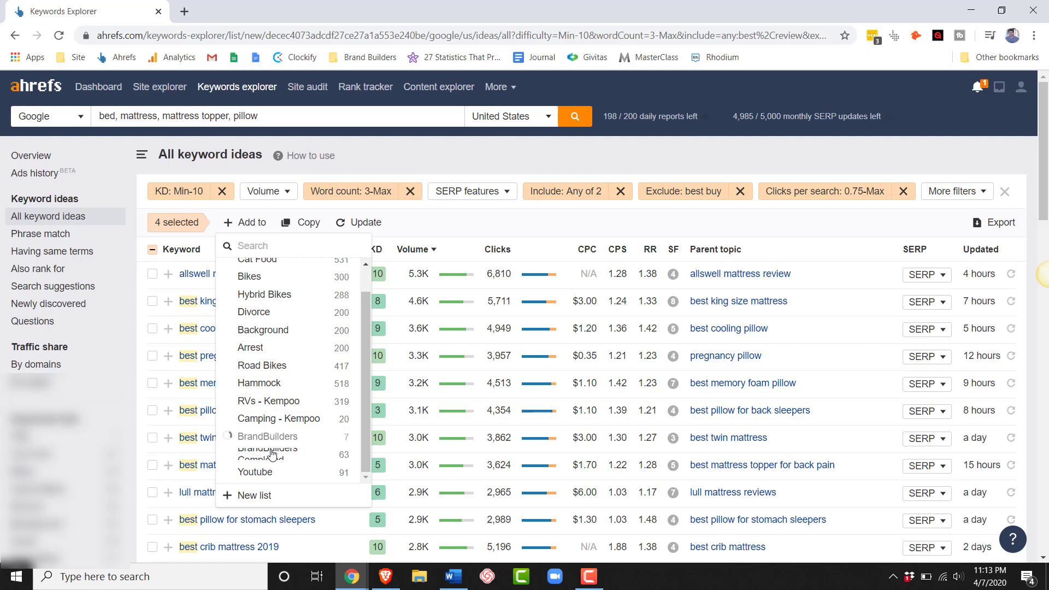
left_click(421, 223)
Untick the side-sleeper topper, air mattress for camping and pillow top mattress keywords.
scroll(235, 405, "down", 7)
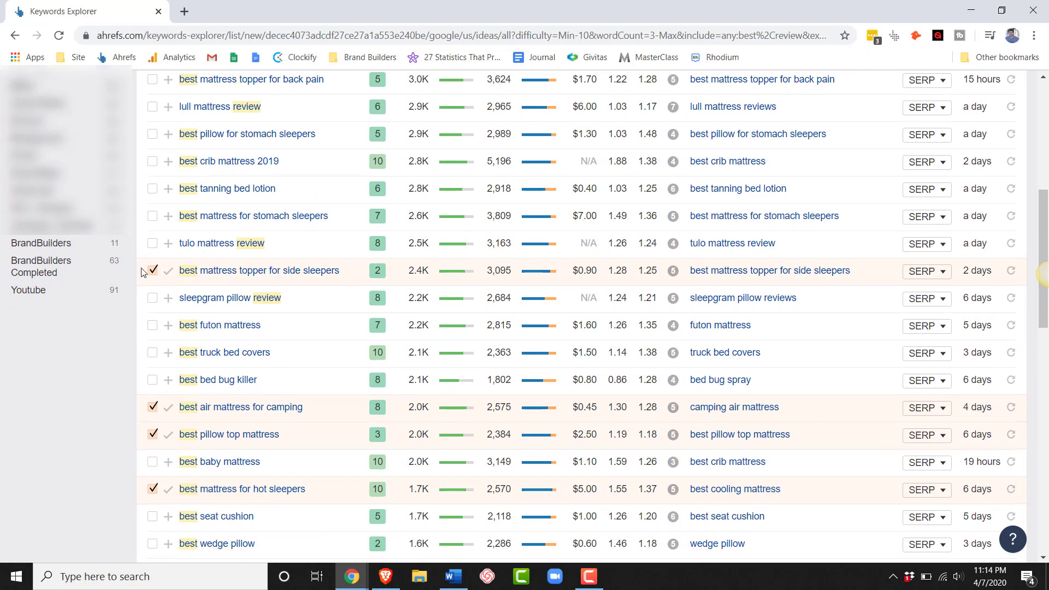
left_click(152, 270)
left_click(153, 407)
left_click(153, 435)
scroll(176, 405, "up", 7)
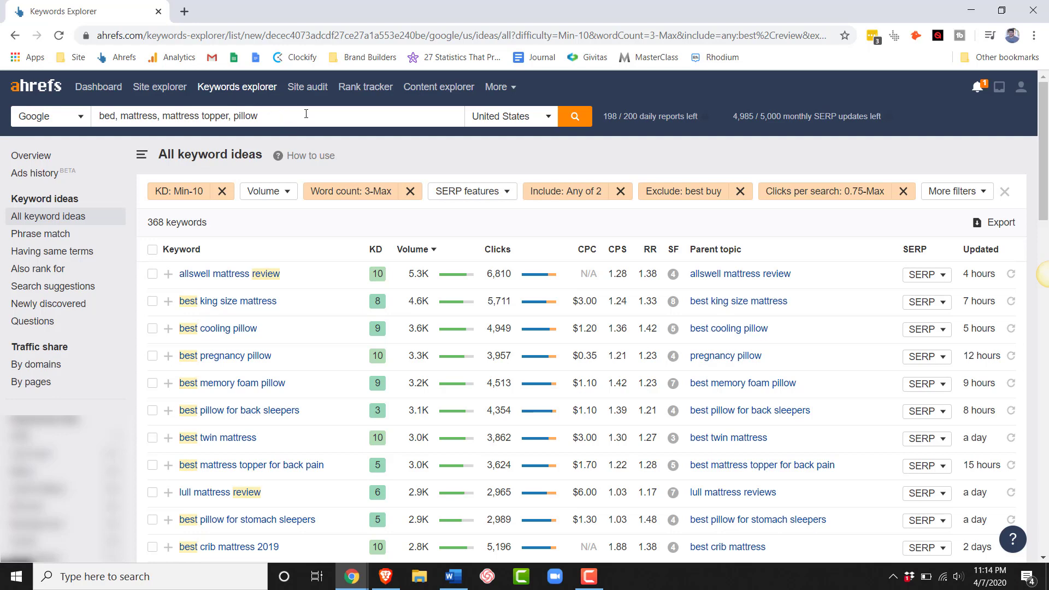
Switch to Site Explorer, open Keywords Explorer in a new tab, and open a new browser window.
left_click(182, 94)
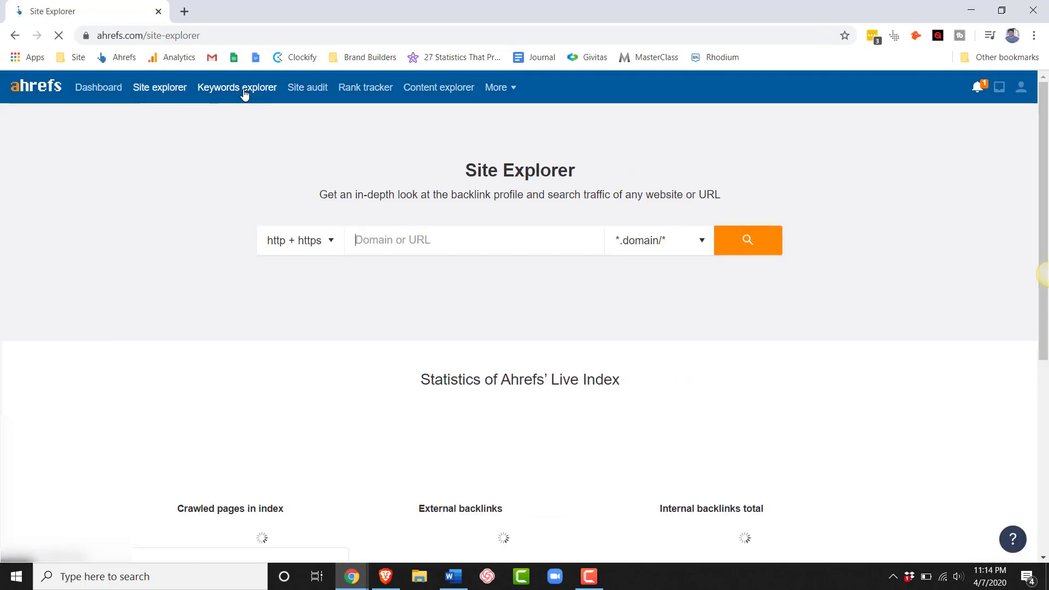
right_click(244, 94)
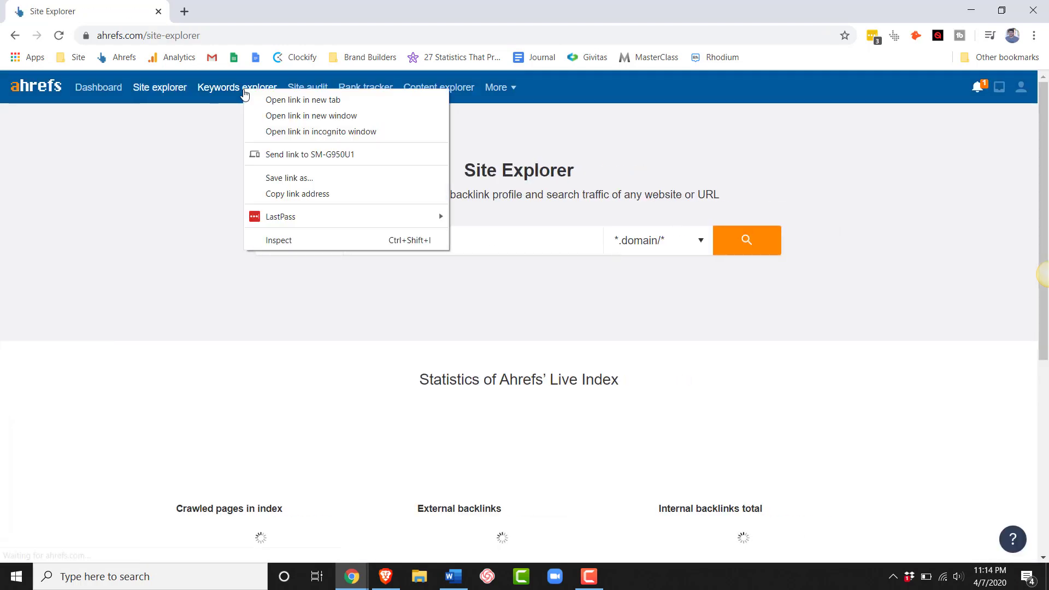
left_click(253, 99)
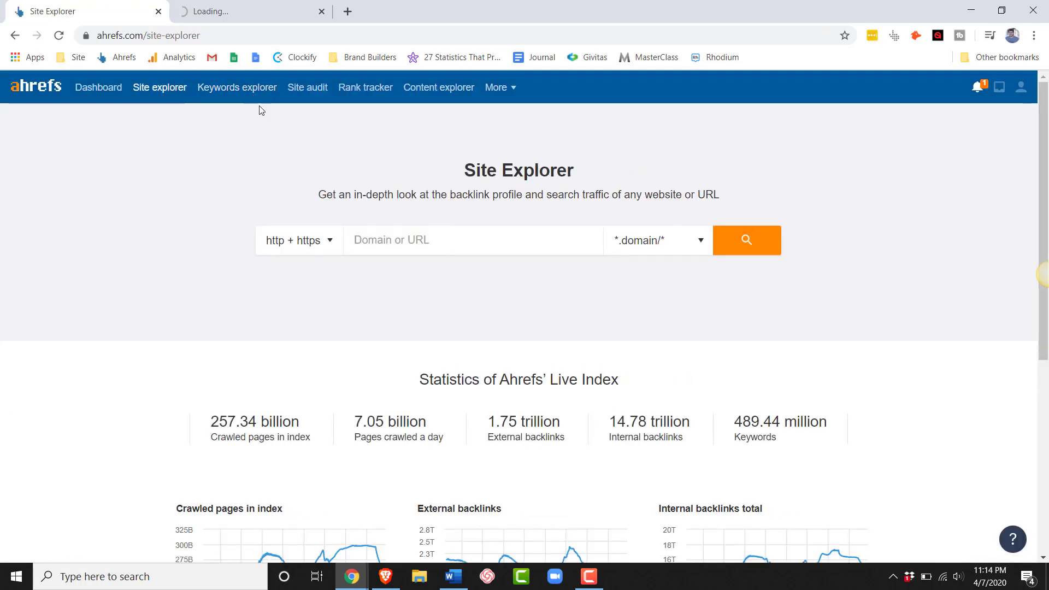
key("ctrl+n")
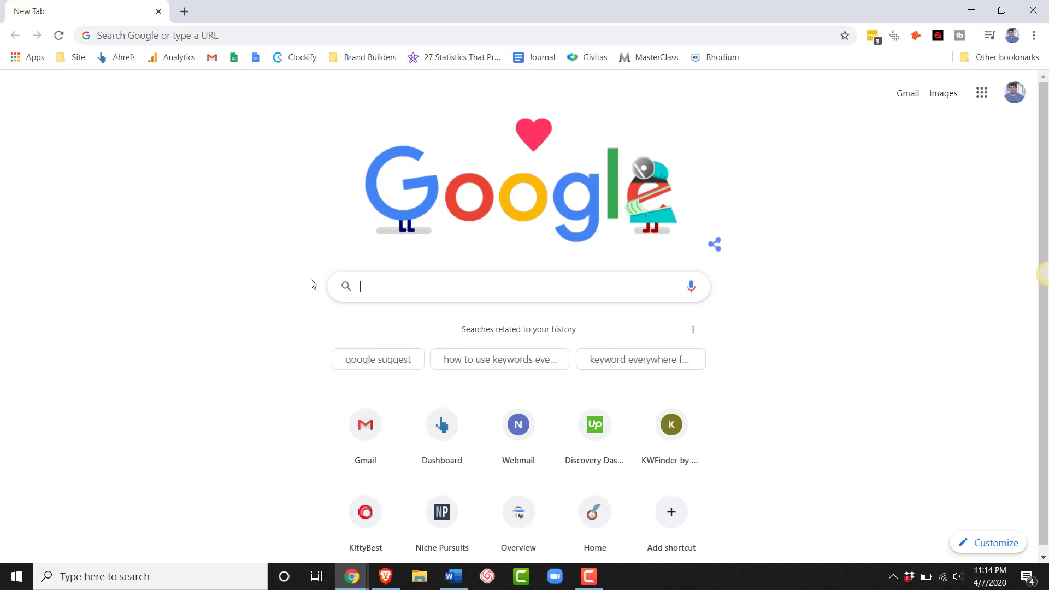
Search Google for 'best mattress' and scroll through the results.
type("[nich")
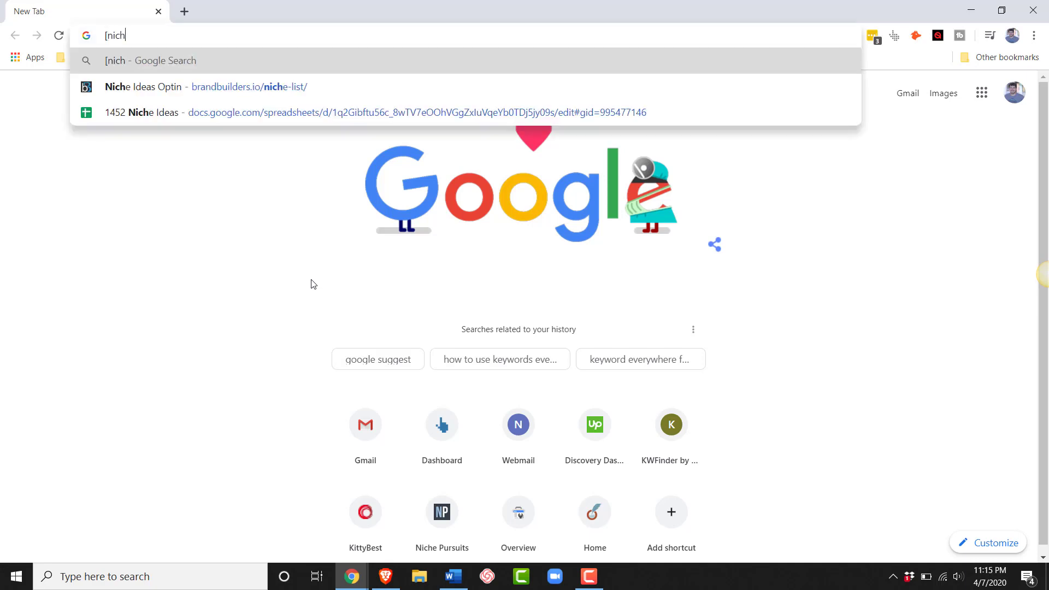
type("e]")
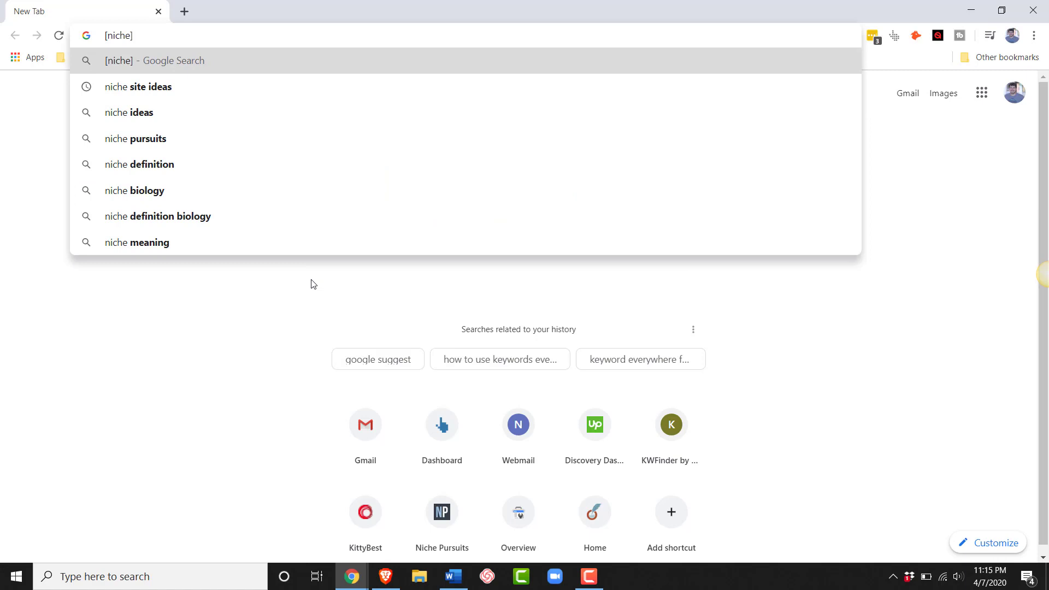
type("best")
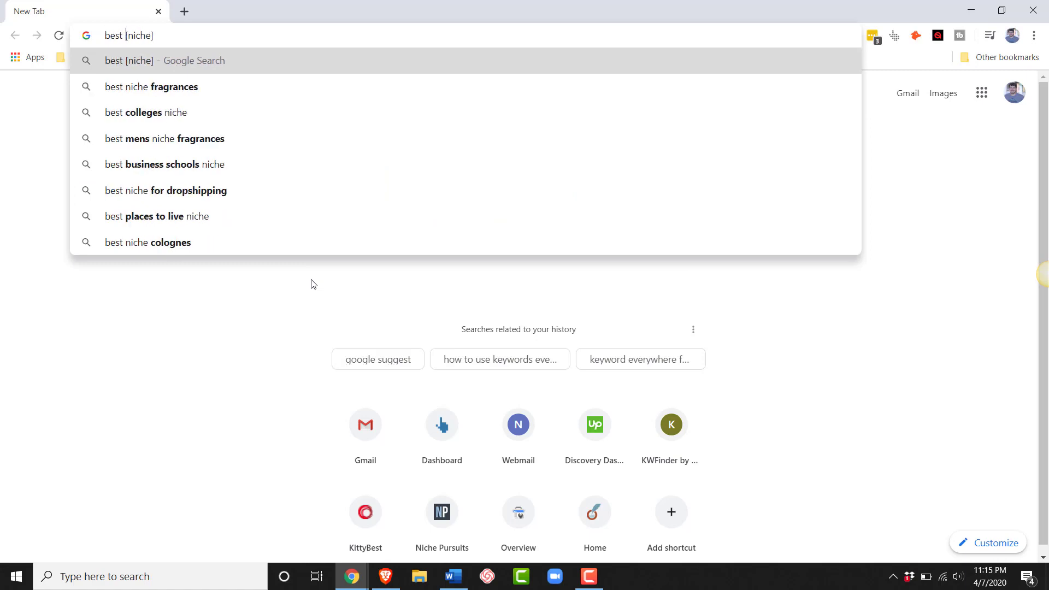
left_click(400, 331)
left_click(426, 293)
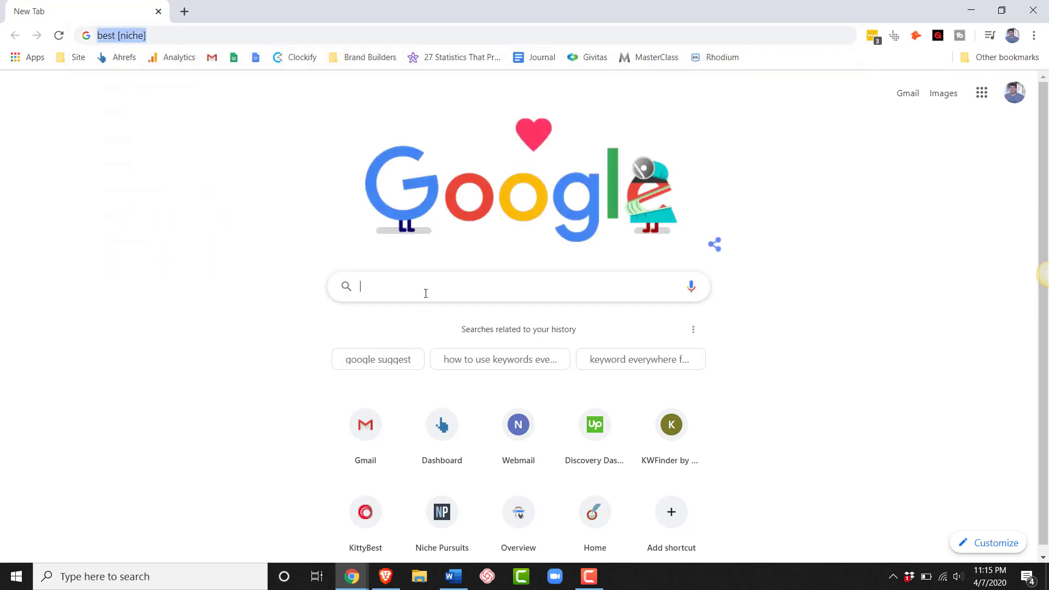
type("best mattrew")
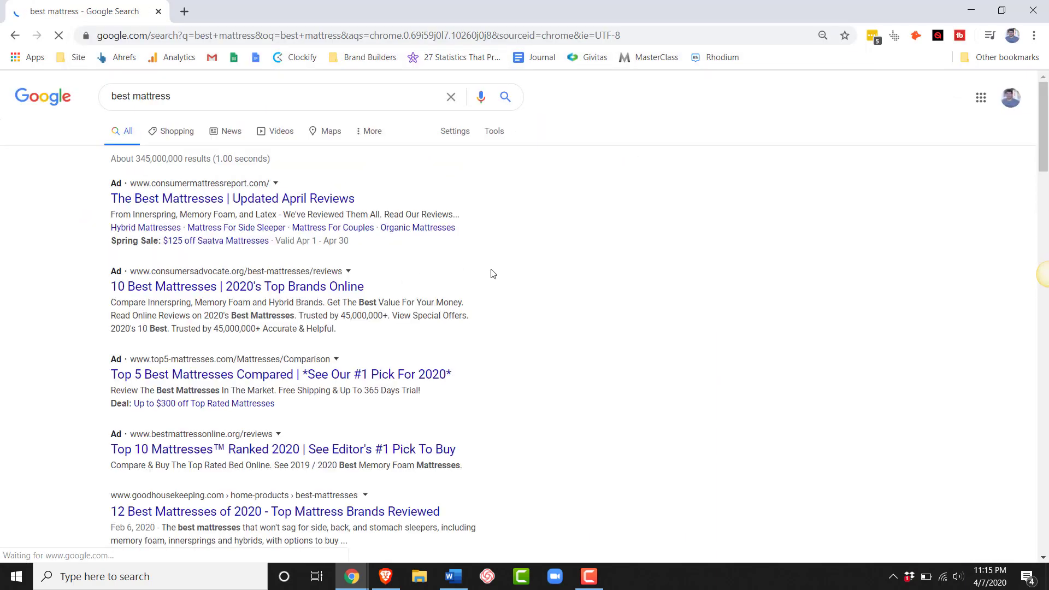
scroll(490, 272, "down", 4)
scroll(601, 282, "down", 15)
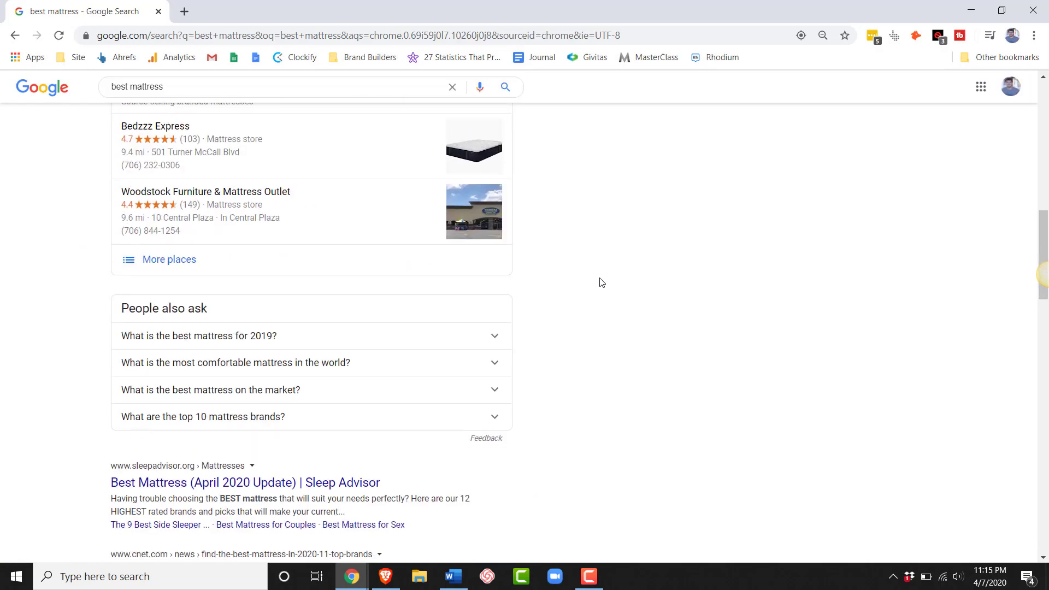
scroll(600, 281, "up", 2)
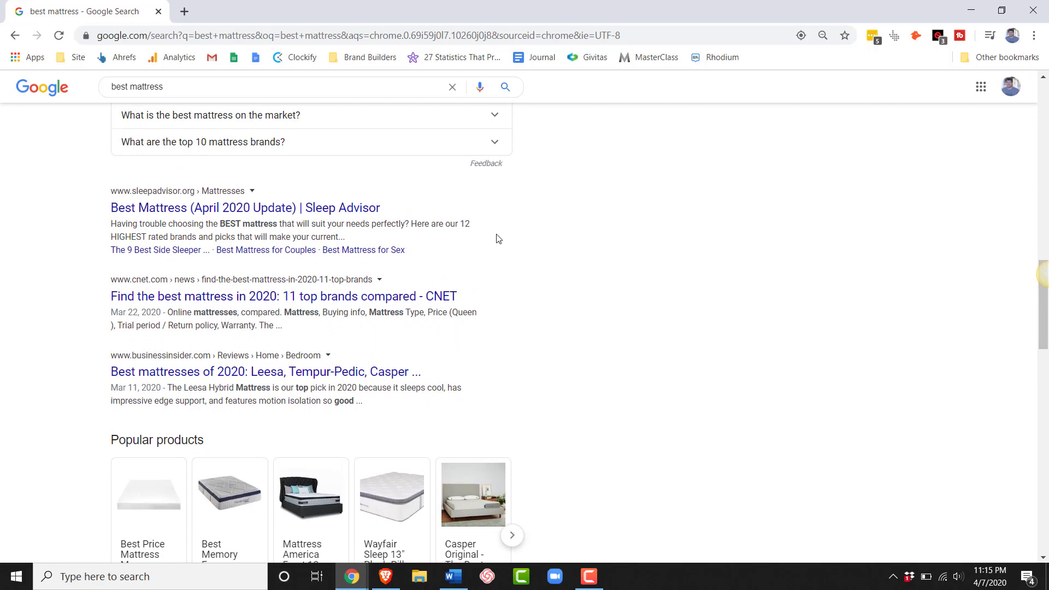
left_click(277, 87)
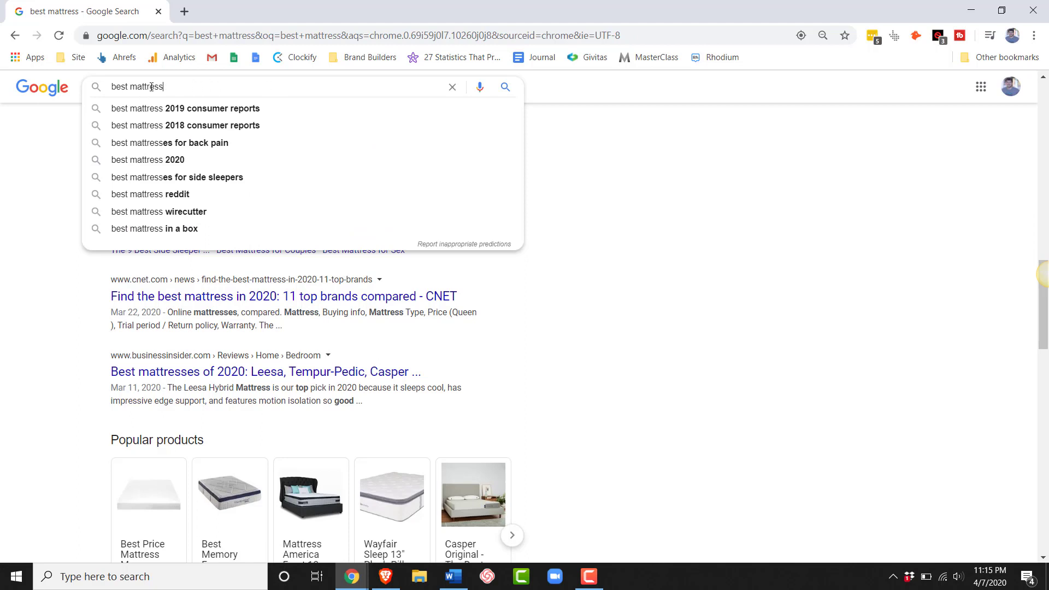
Search Google for 'best mattresses for side sleepers' and copy the myslumberyard.com side-sleepers review link.
left_click(195, 180)
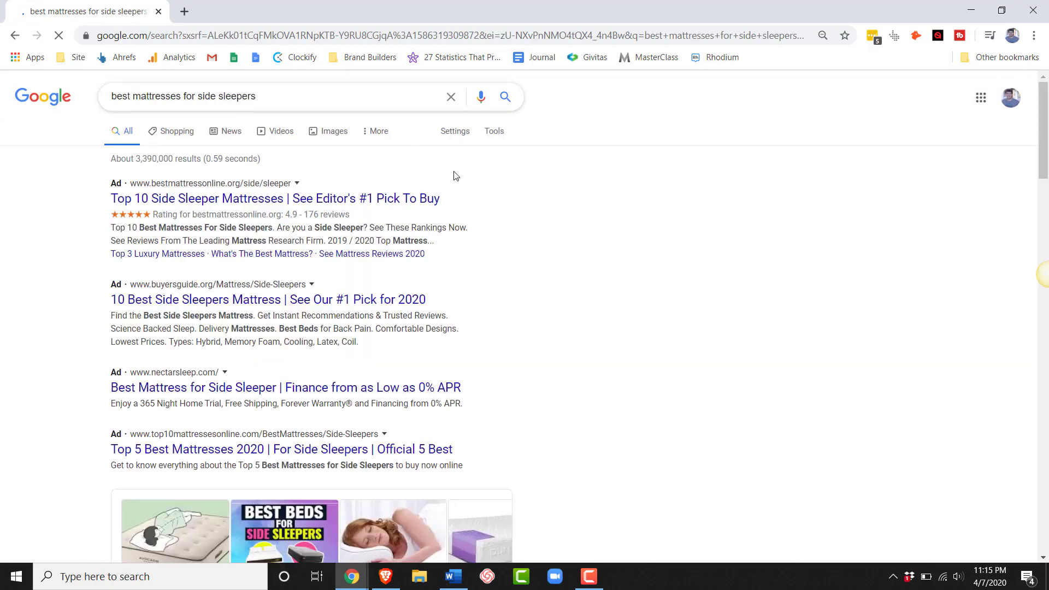
scroll(491, 191, "down", 1)
scroll(491, 191, "down", 9)
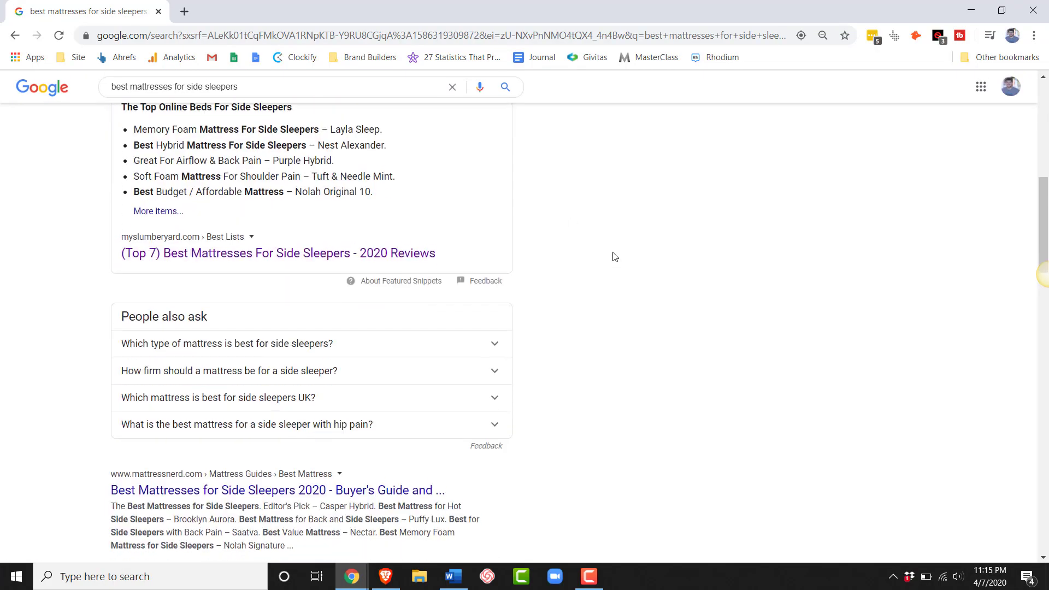
left_click(407, 247)
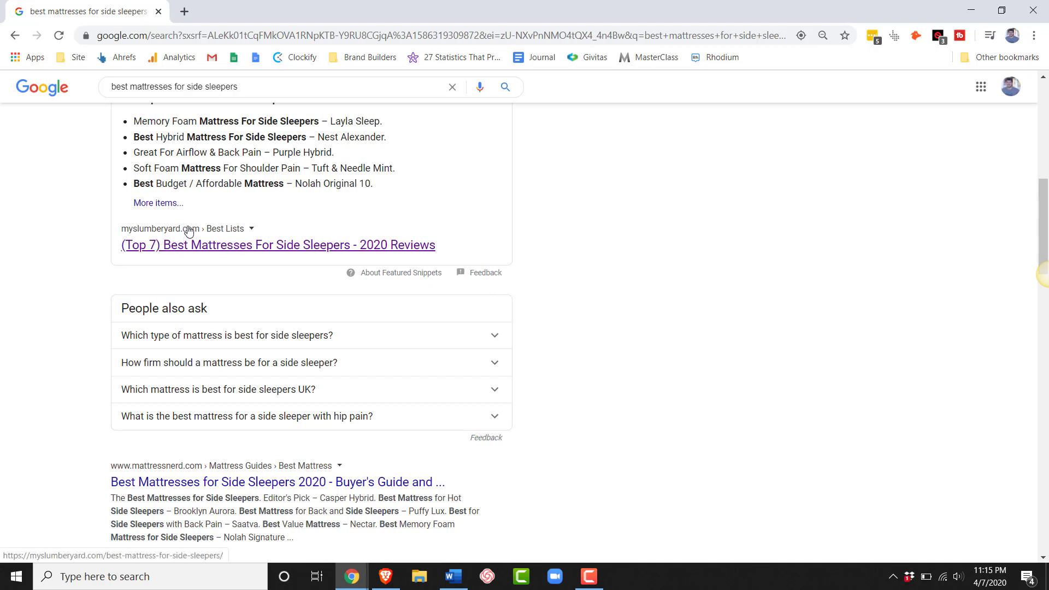
right_click(186, 250)
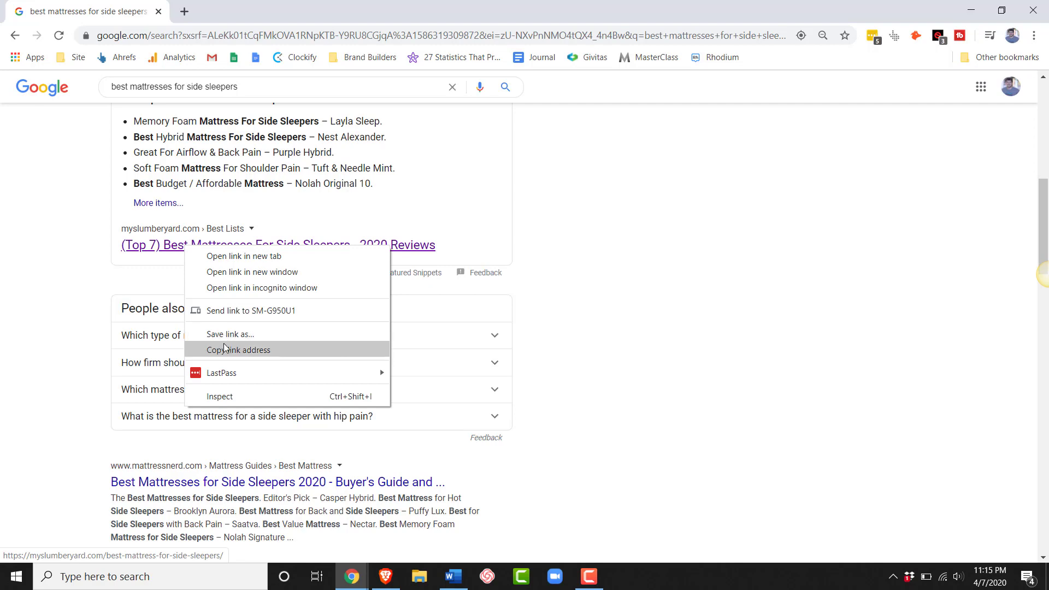
left_click(227, 347)
Load myslumberyard.com in Site Explorer, trimmed to the bare domain, and open its Organic keywords report.
key("alt+Tab")
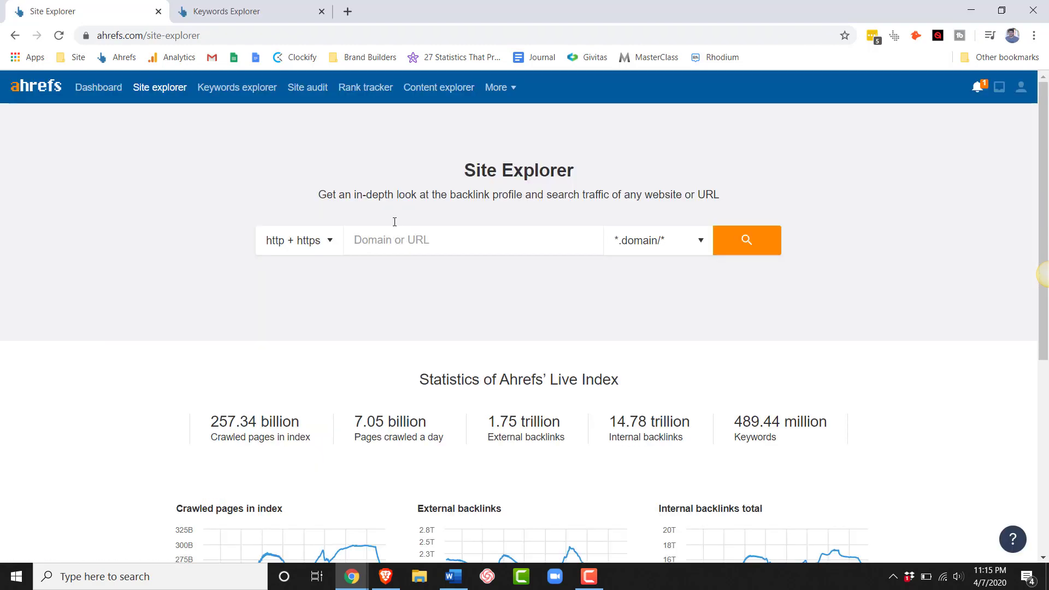
key("ctrl+v")
left_click_drag(599, 239, 440, 239)
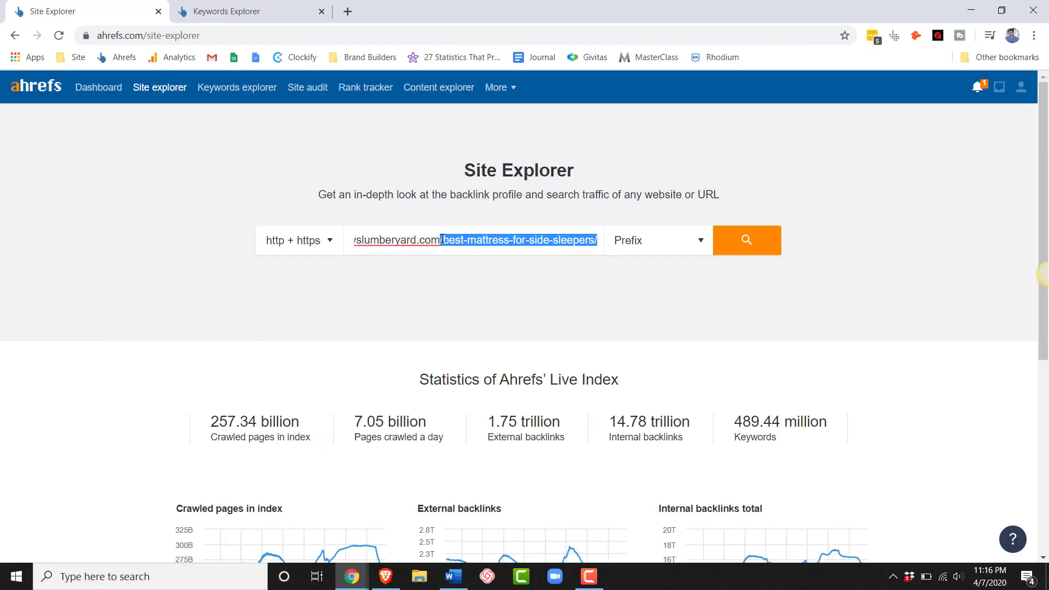
key("BackSpace")
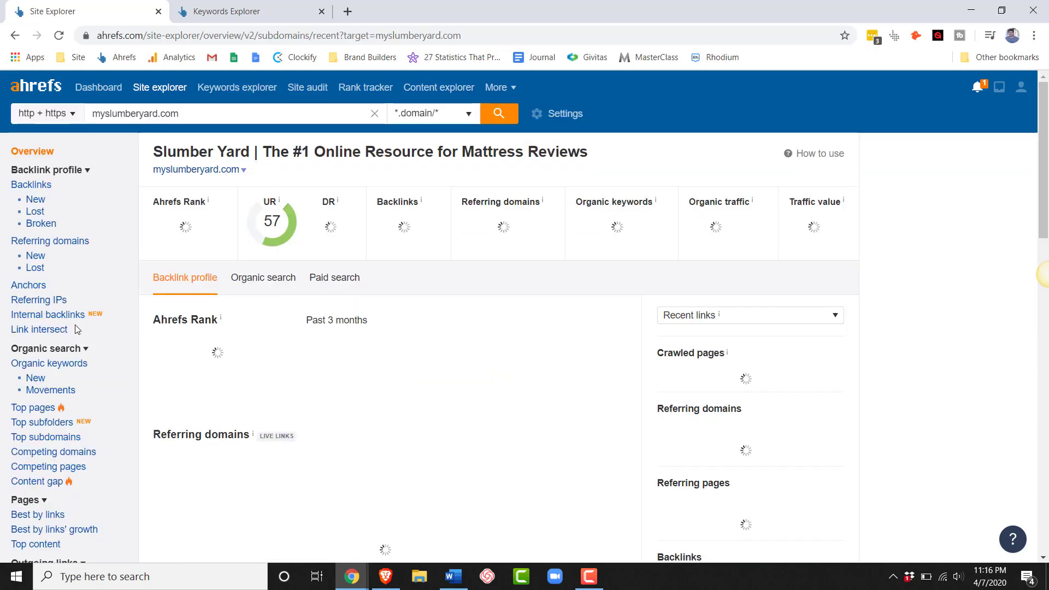
left_click(68, 365)
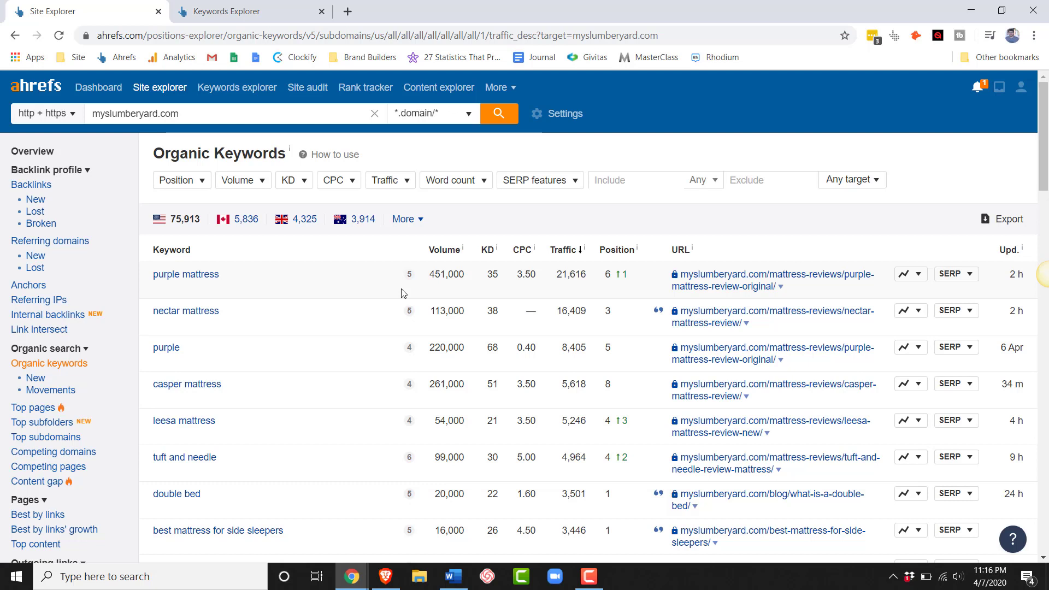
Filter keywords to include either 'best' or 'reviews'.
left_click(638, 178)
type("best, reviews")
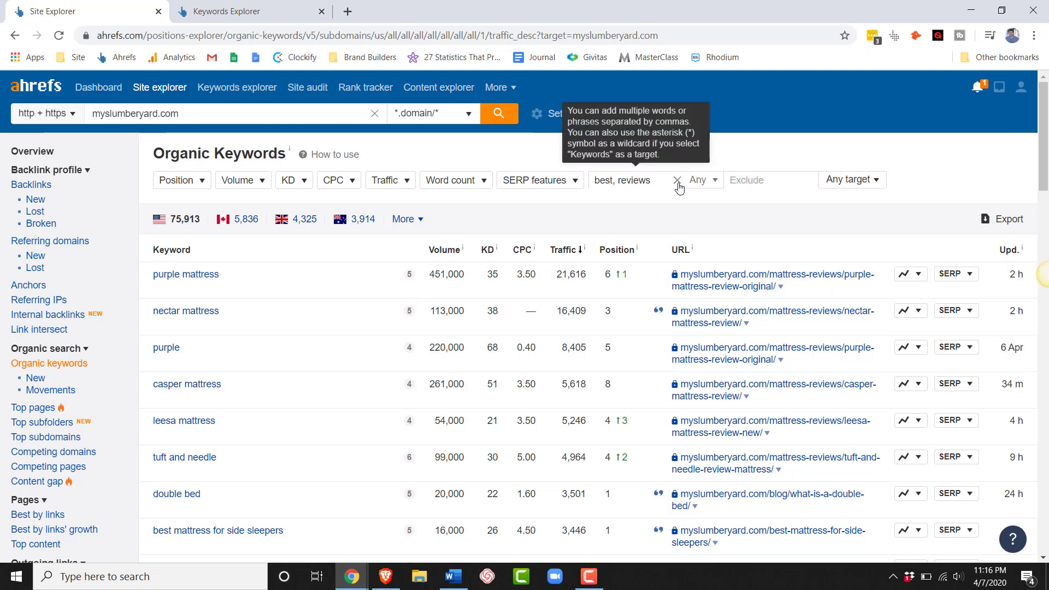
left_click(707, 182)
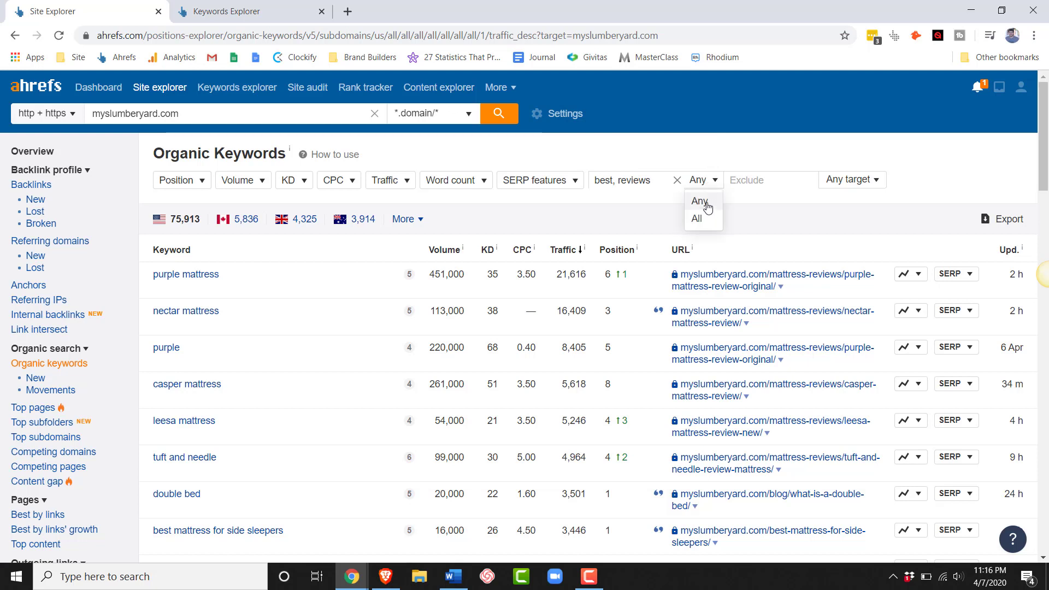
left_click(698, 201)
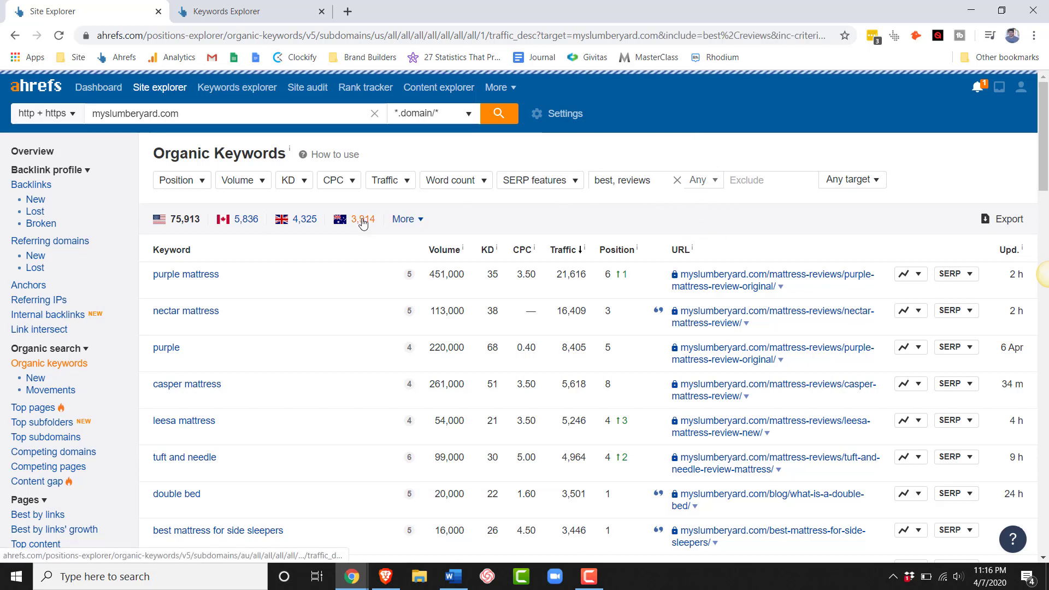
Limit results to ranking position 8 or better and a minimum of 3 words.
left_click(202, 181)
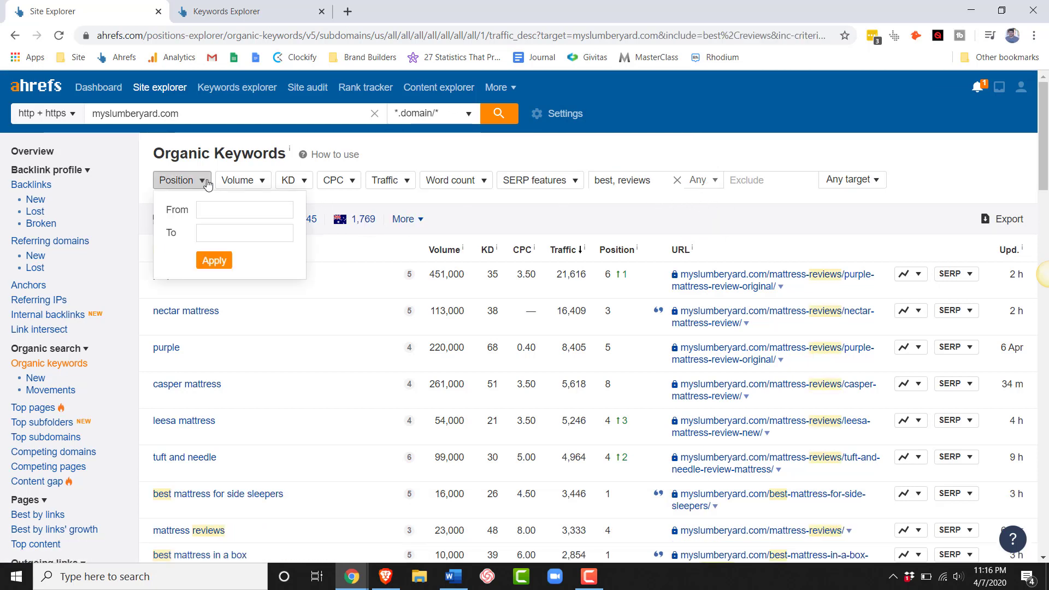
left_click(224, 233)
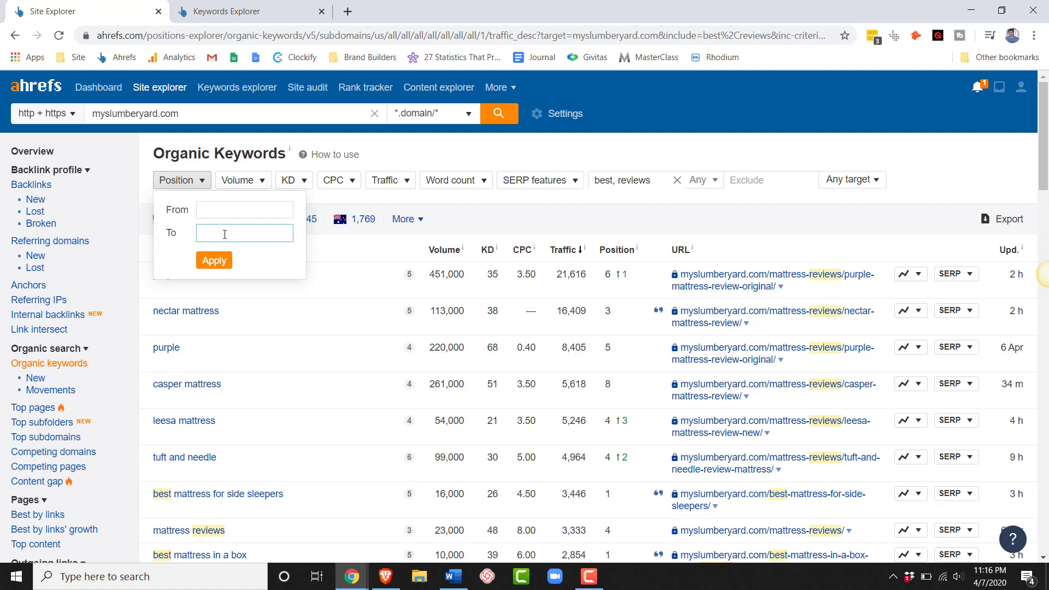
type("8")
left_click(214, 261)
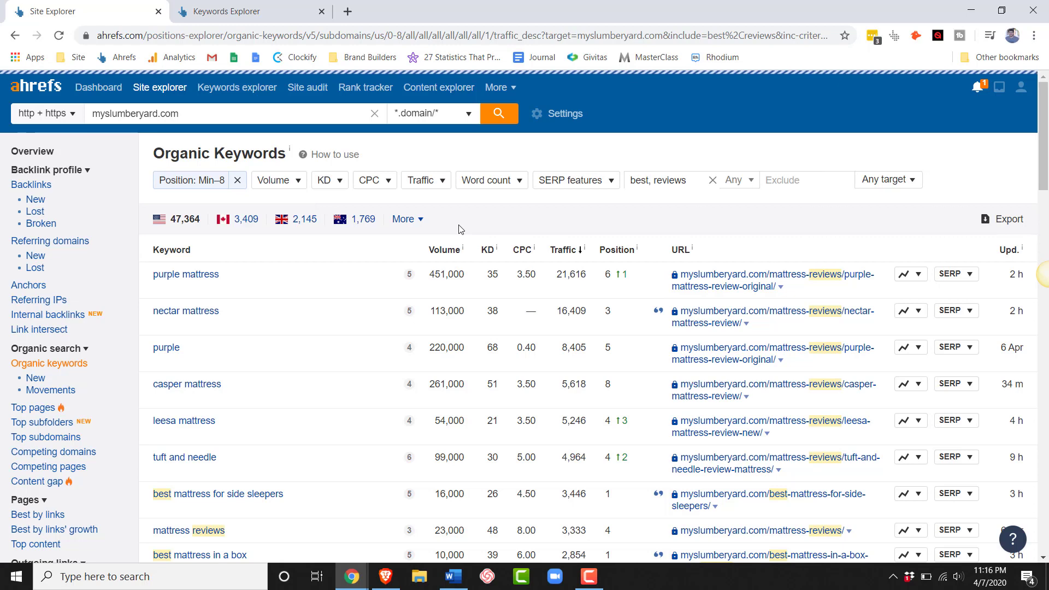
left_click(495, 183)
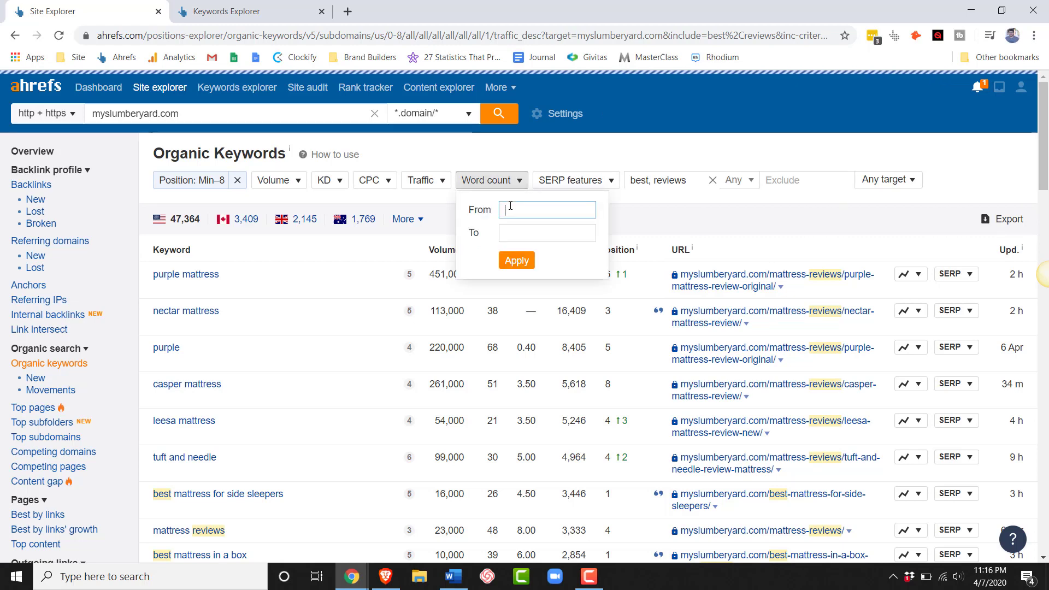
left_click(503, 182)
left_click(501, 209)
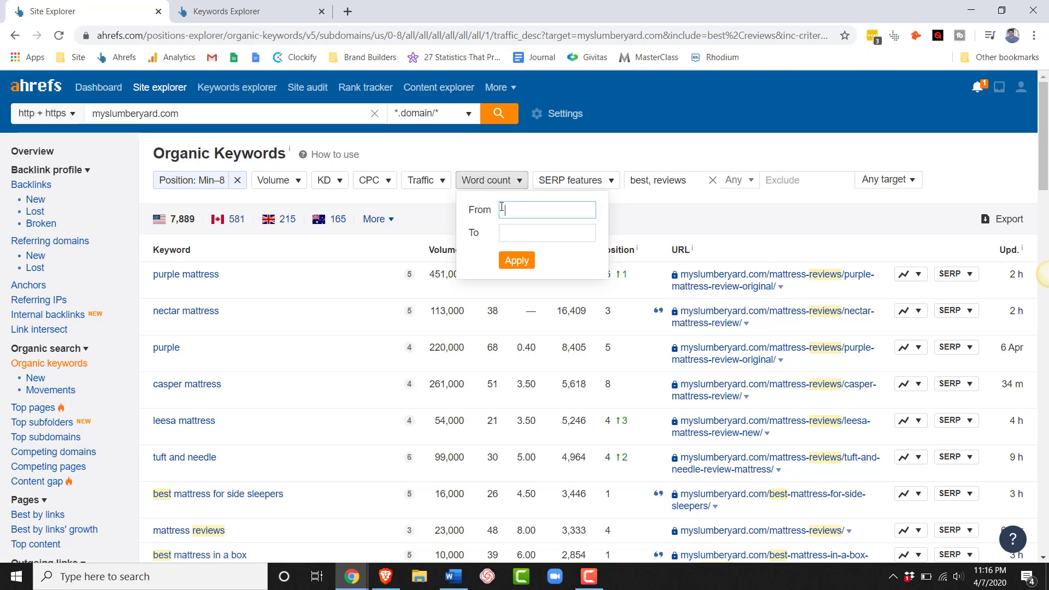
left_click(516, 260)
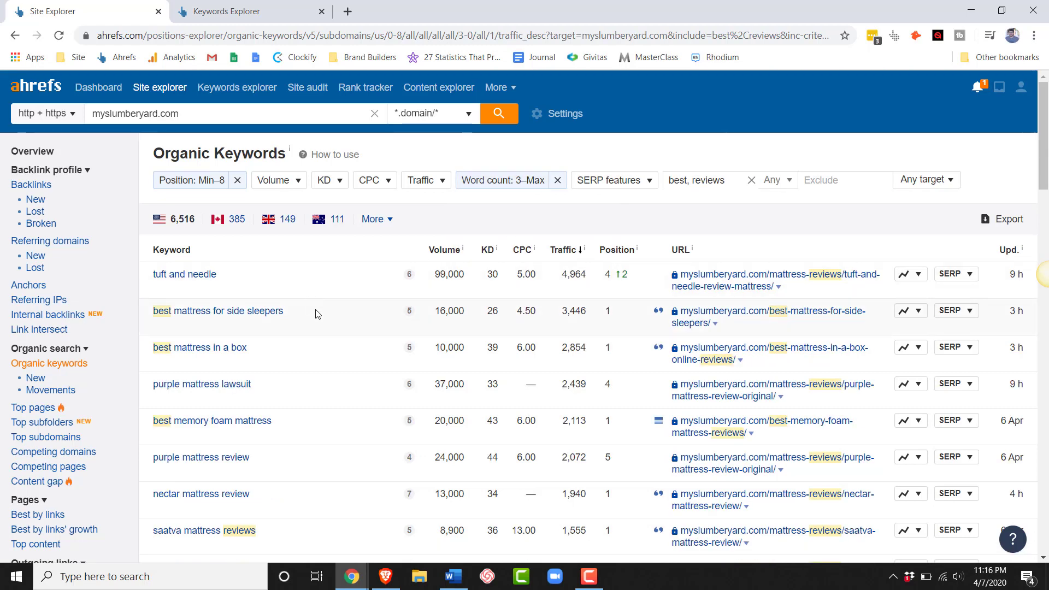
Copy 'best mattress for side sleepers' from the table into Keywords Explorer as a seed.
scroll(309, 210, "down", 2)
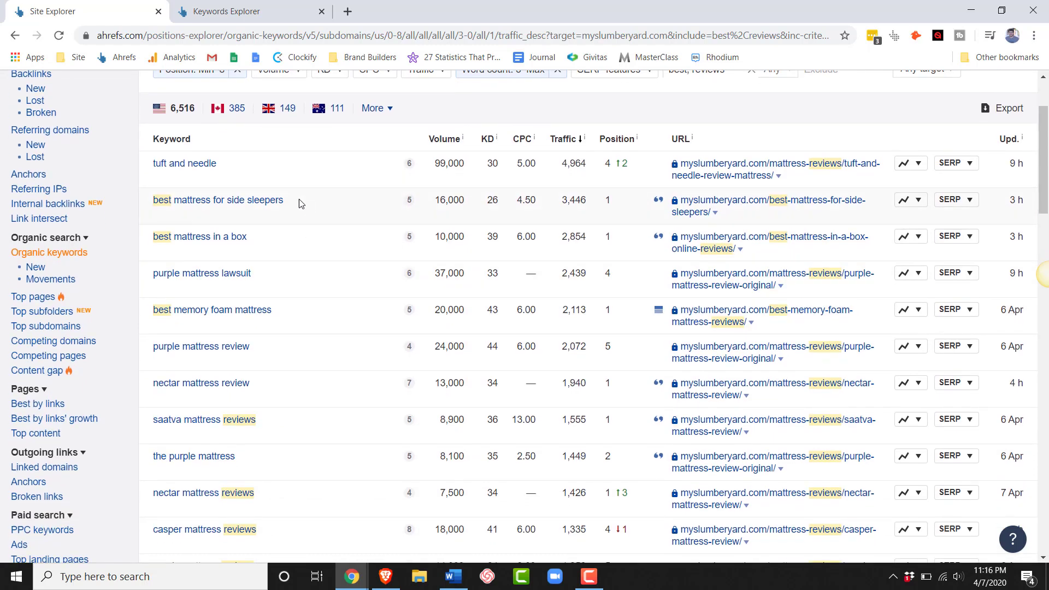
left_click_drag(287, 201, 154, 202)
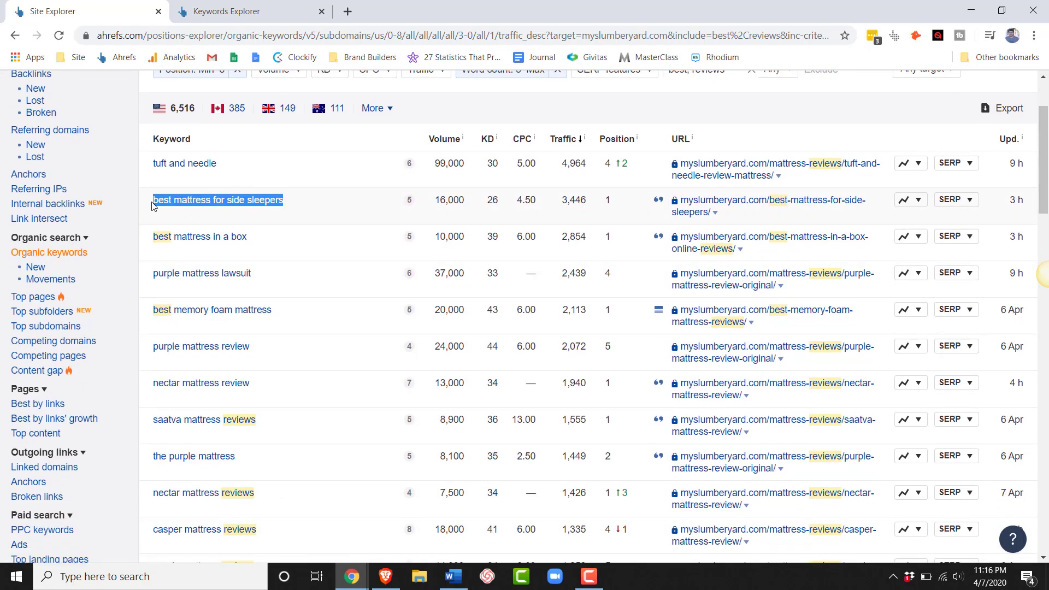
left_click(216, 15)
key("ctrl+v")
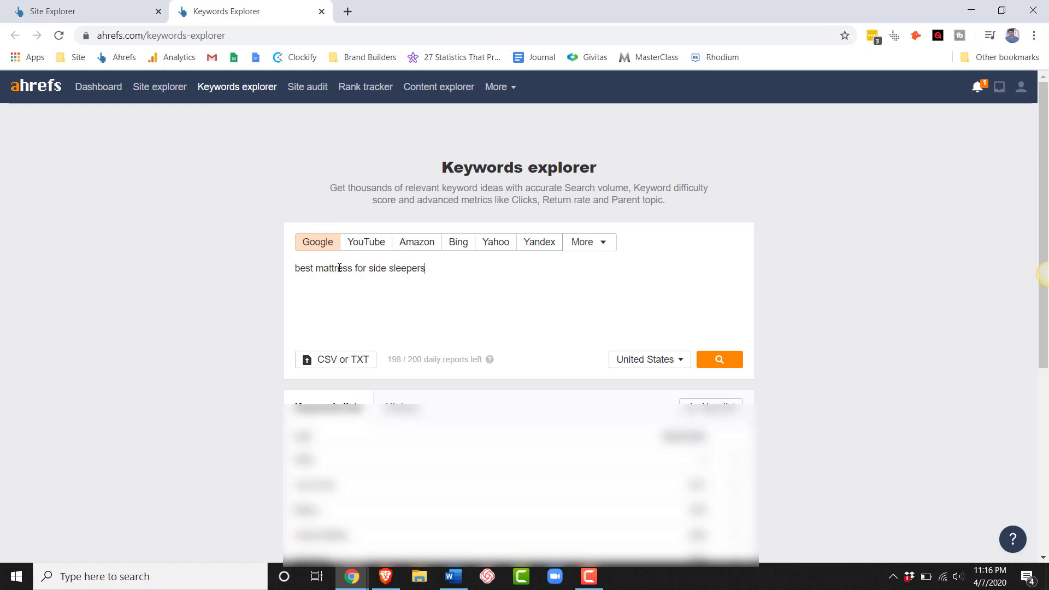
Add 'best mattress for lower back pain' as a second comma-separated seed in Keywords Explorer.
left_click(109, 11)
scroll(339, 403, "down", 5)
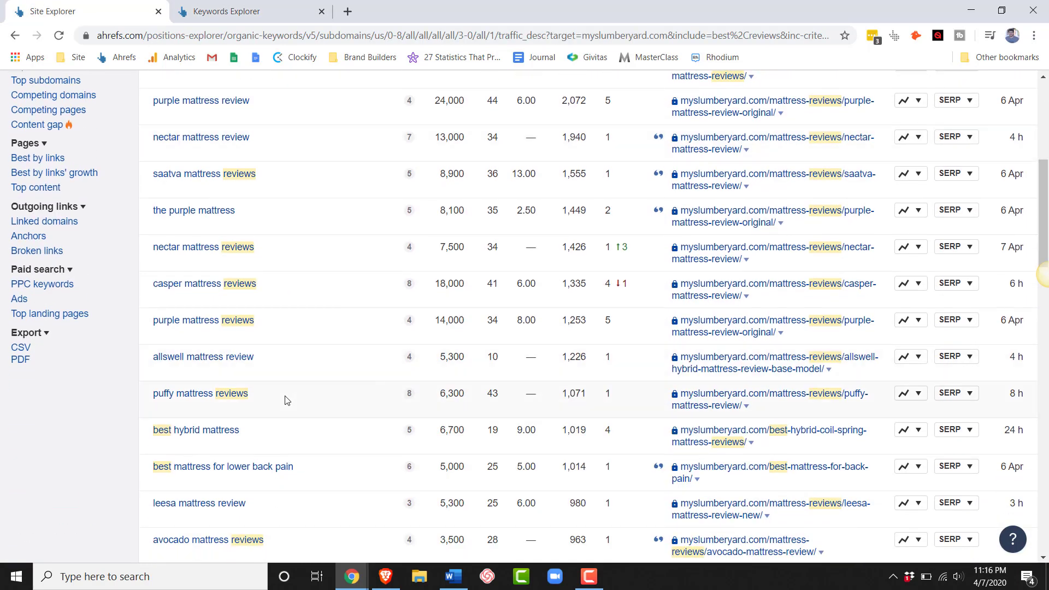
left_click_drag(154, 466, 300, 465)
key("ctrl+c")
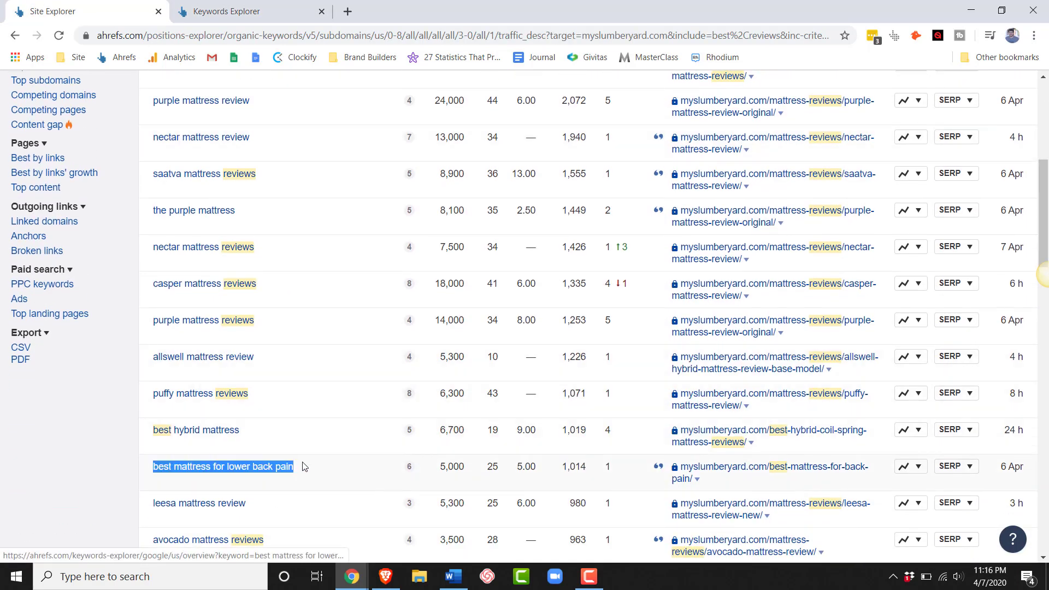
left_click(199, 4)
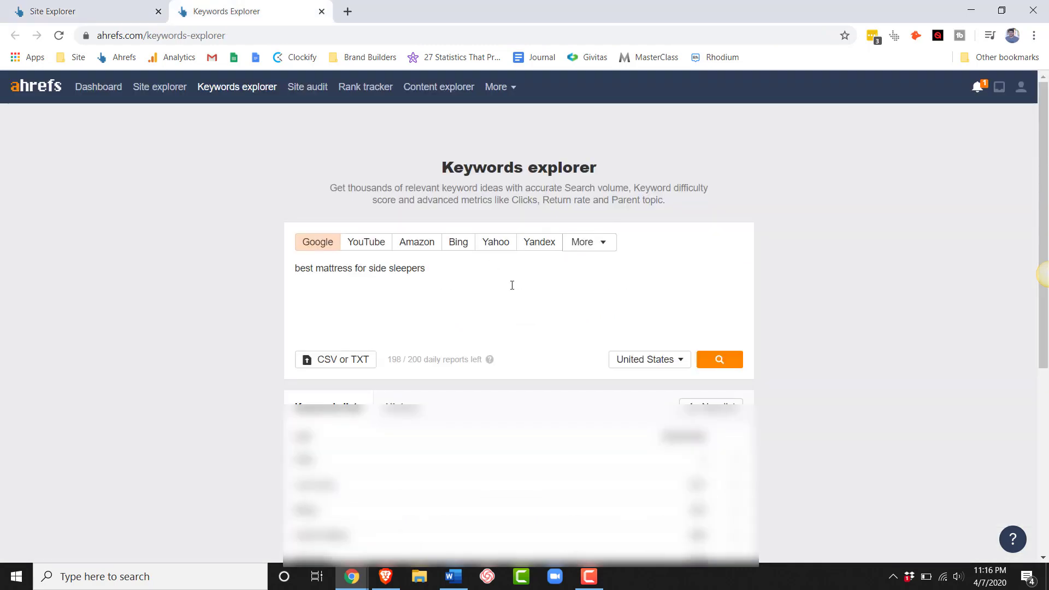
key("ctrl+v")
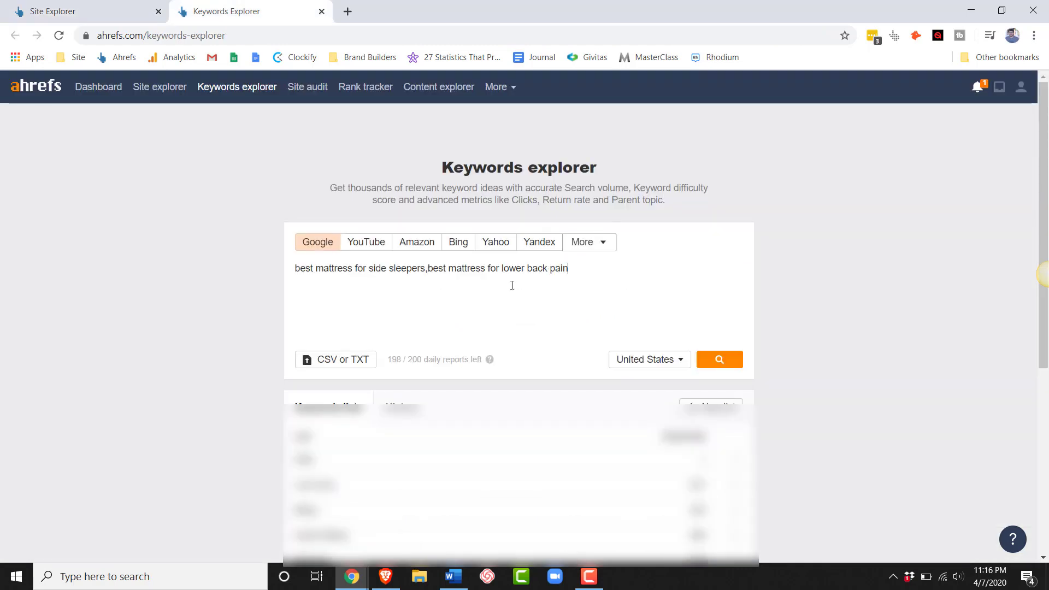